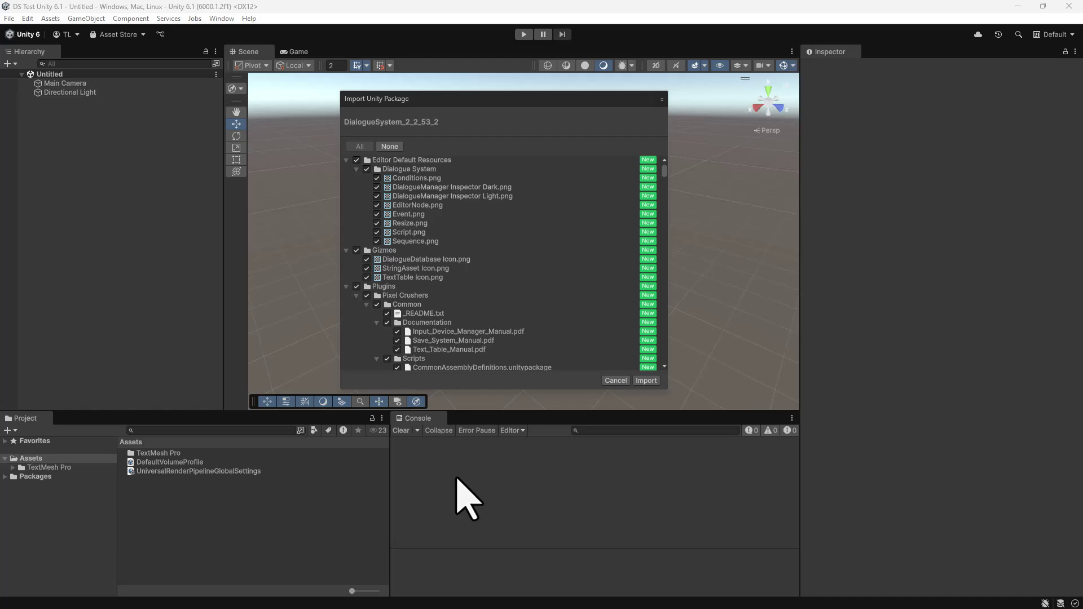
# Import all Dialogue System package files, declining the legacy joystick Input Manager settings
pyautogui.click(646, 381)
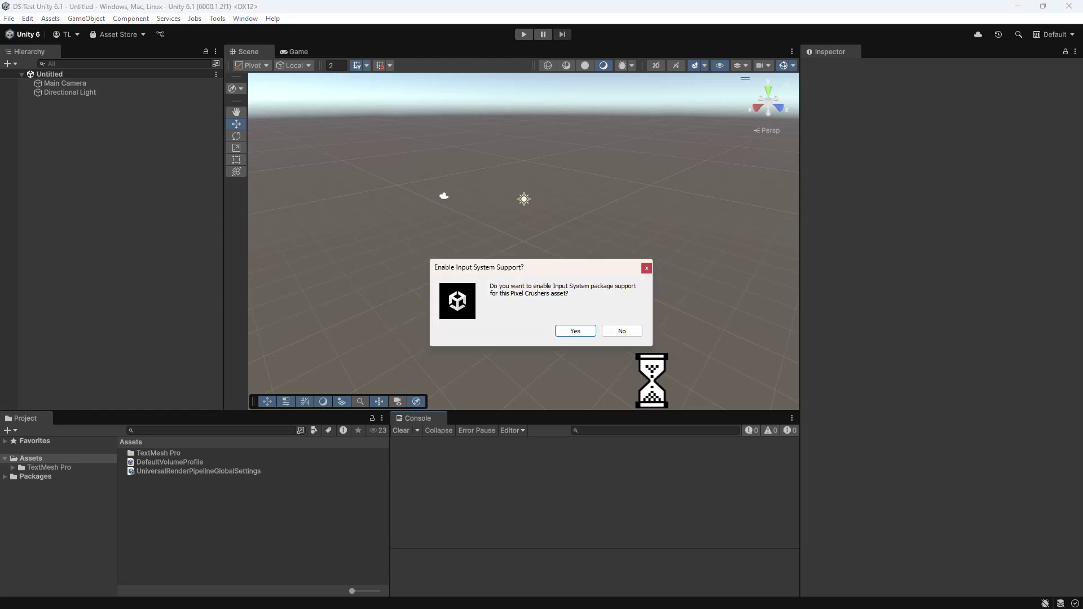
pyautogui.click(628, 332)
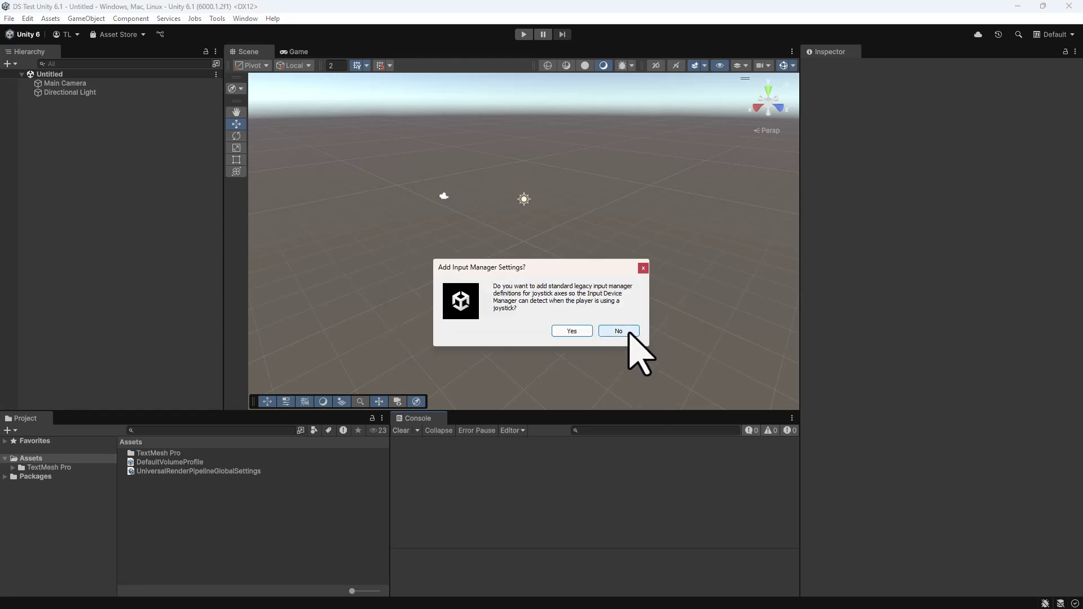
pyautogui.click(628, 332)
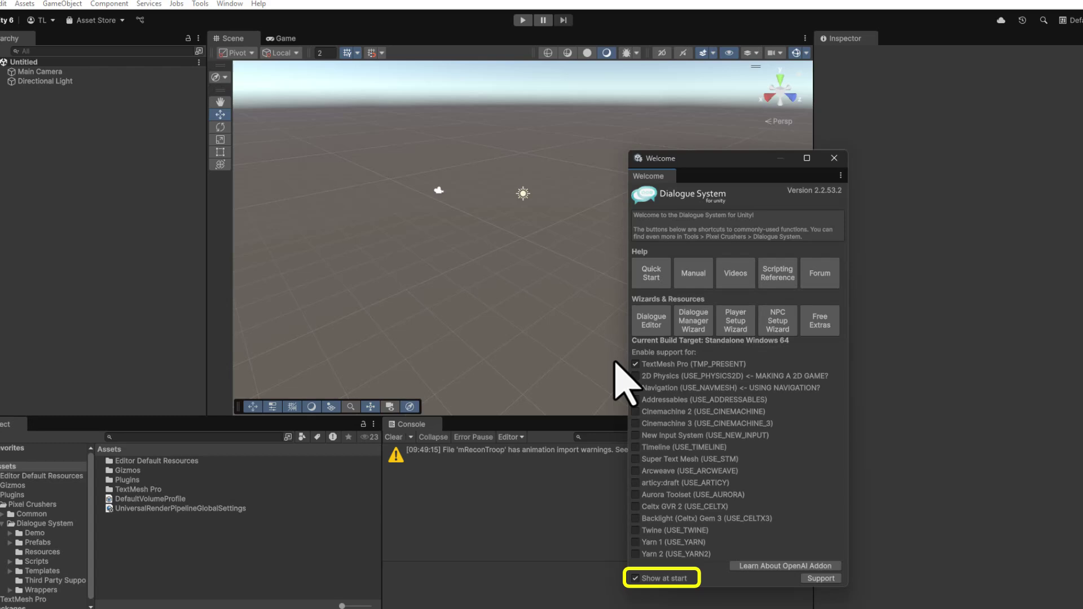
# Close the Dialogue System Welcome window once compilation finishes
pyautogui.click(834, 158)
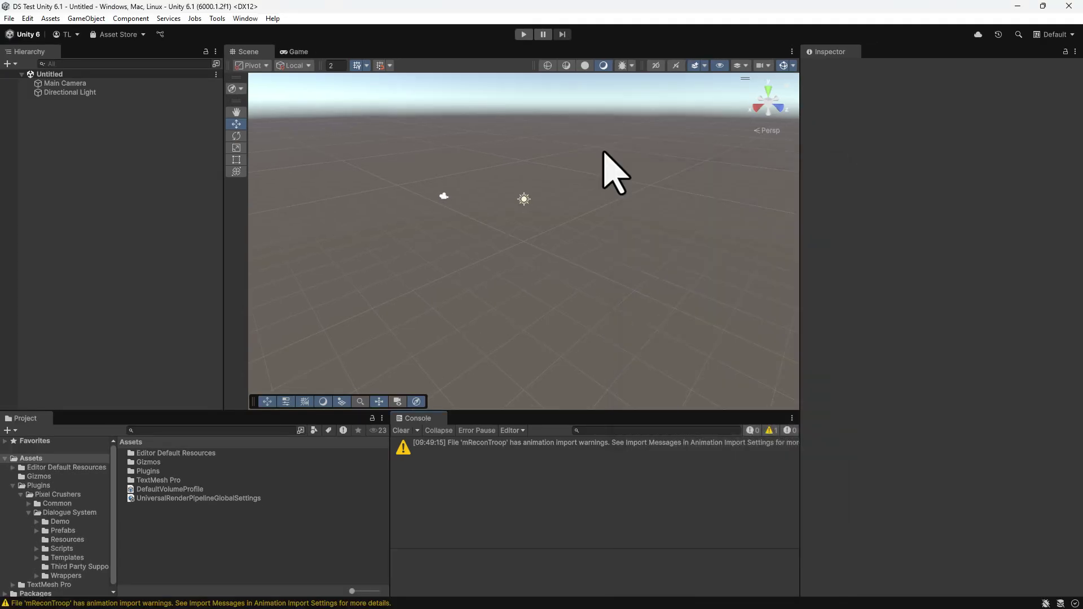
# In a new scene, add the Dialogue Manager prefab and save a new Dialogue Database asset
pyautogui.click(9, 18)
pyautogui.click(34, 31)
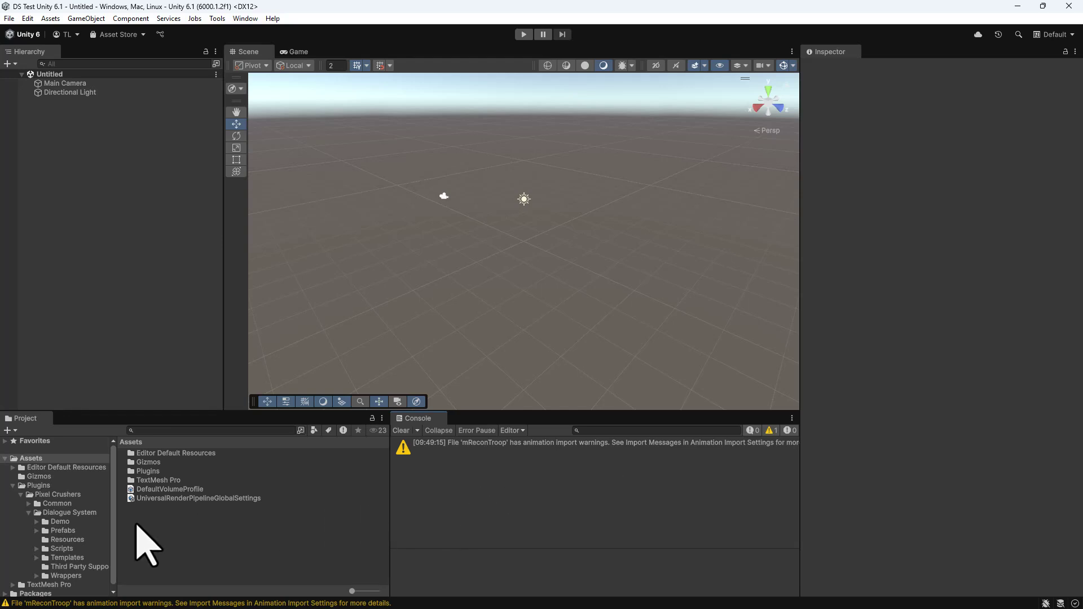
pyautogui.click(53, 531)
pyautogui.moveTo(190, 489); pyautogui.dragTo(111, 198)
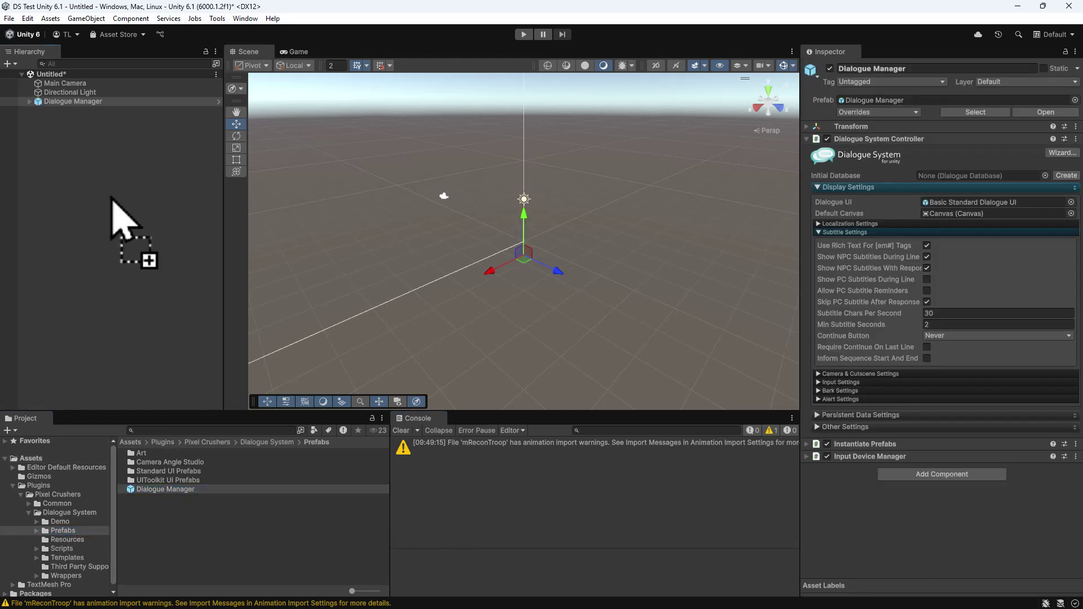
pyautogui.click(1063, 176)
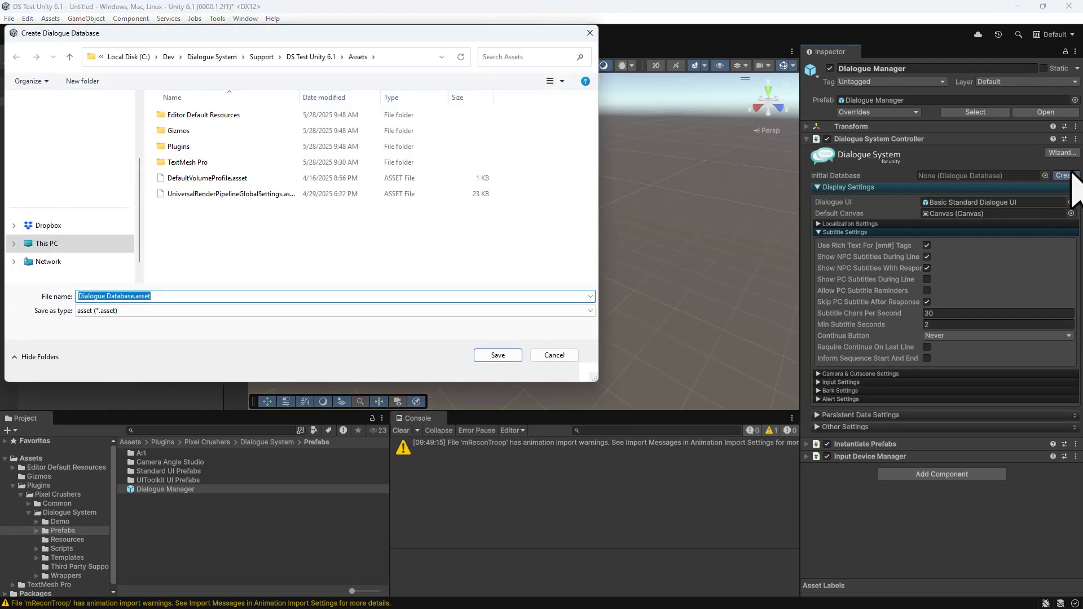
pyautogui.click(513, 355)
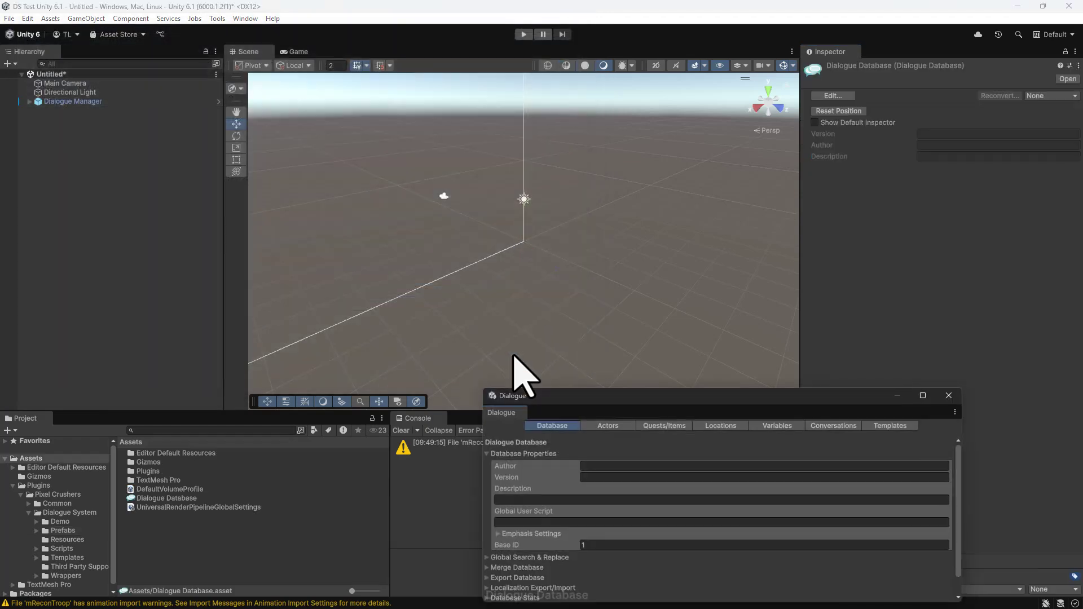
# Dock the Dialogue editor and create a new conversation whose first line after START is 'Hello.'
pyautogui.moveTo(565, 395); pyautogui.dragTo(347, 50)
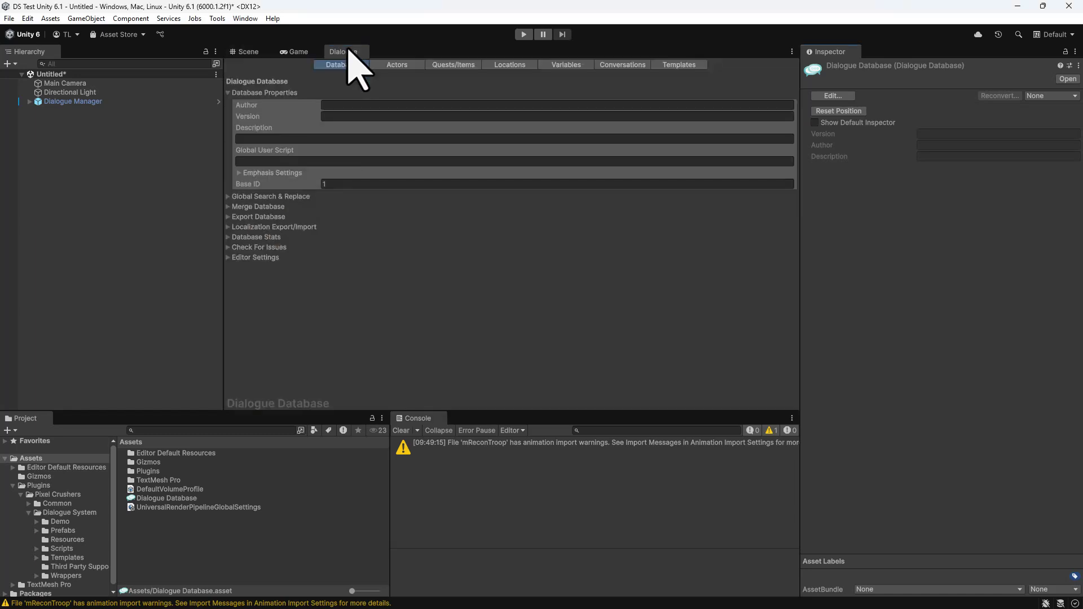
pyautogui.click(619, 66)
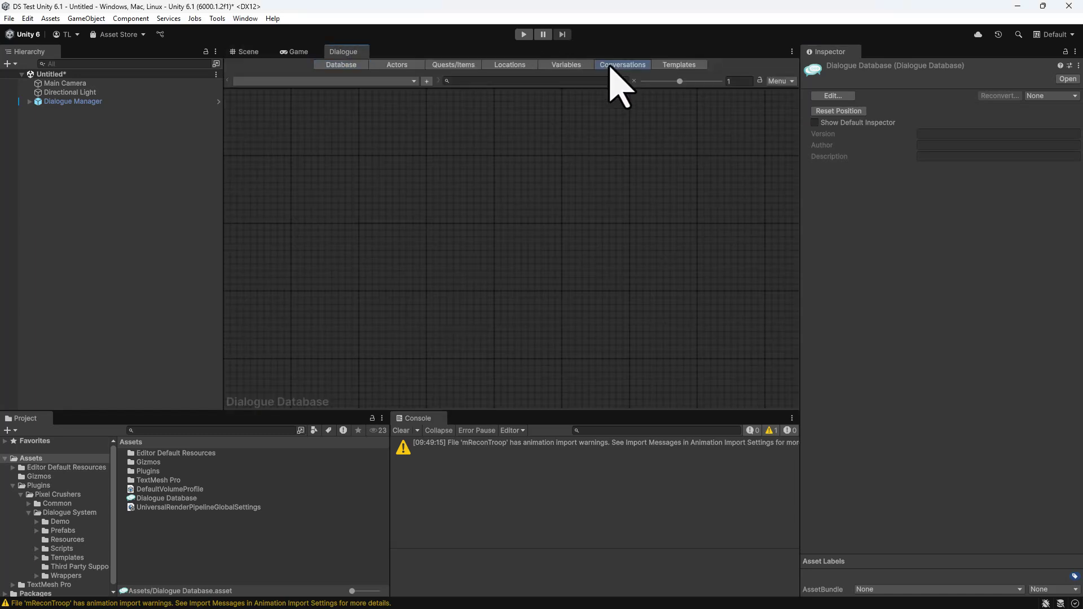
pyautogui.click(427, 81)
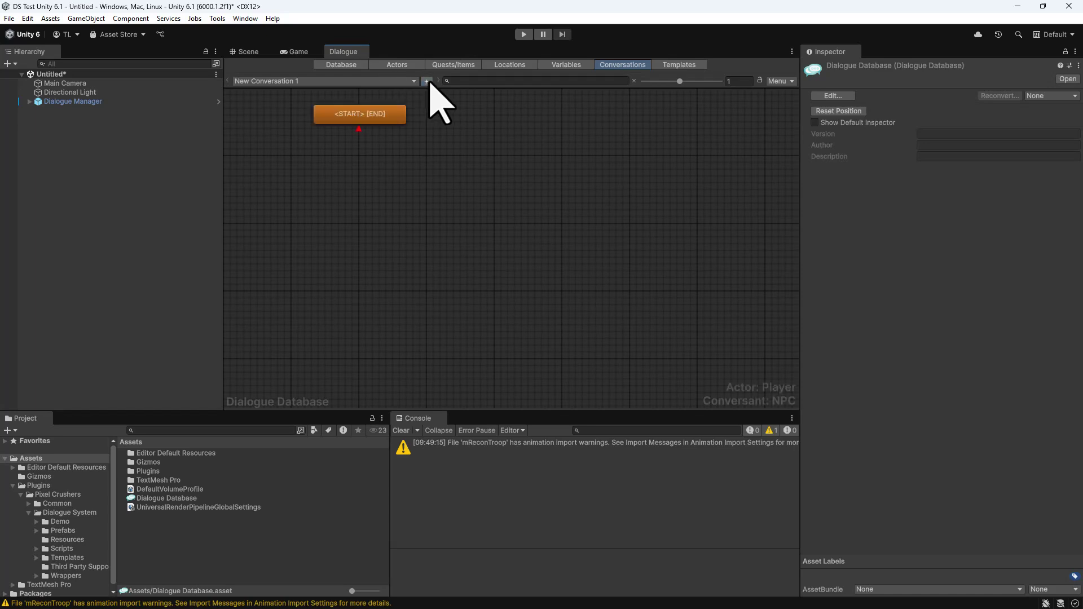
pyautogui.rightClick(383, 115)
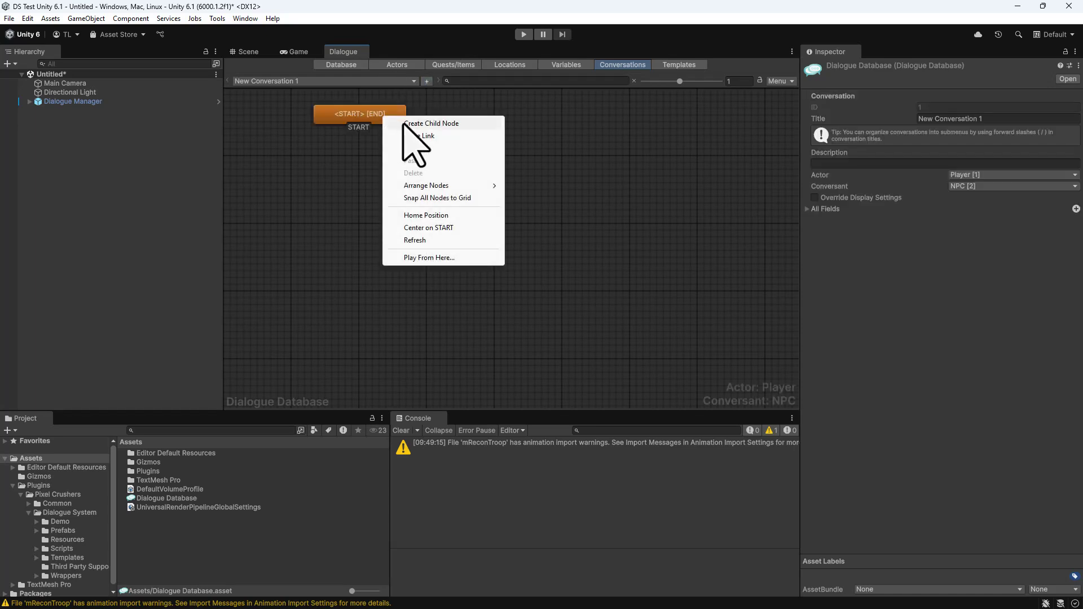
pyautogui.click(406, 124)
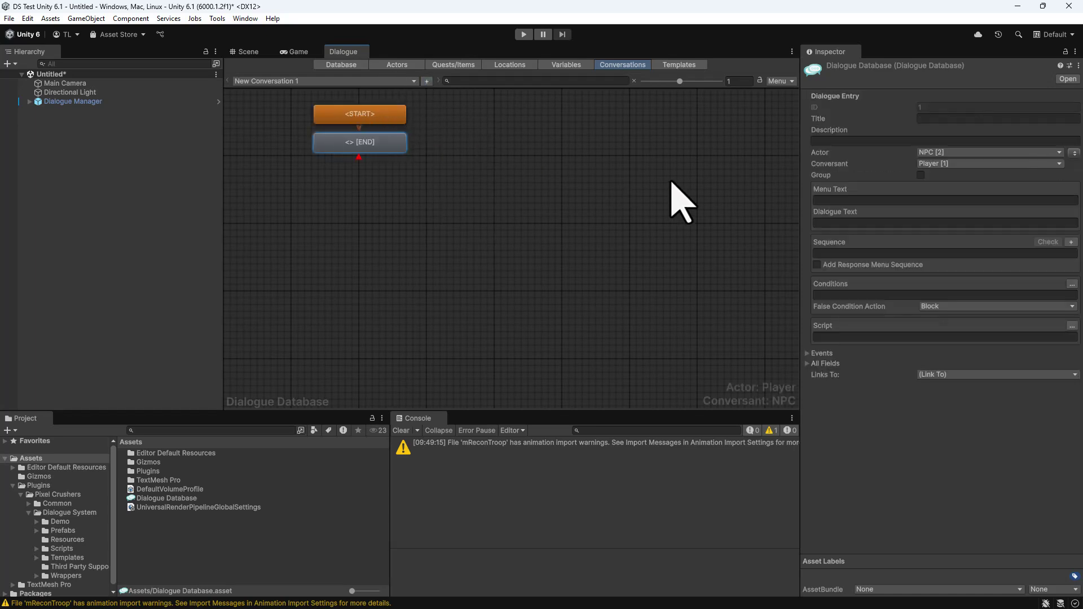
pyautogui.click(839, 223)
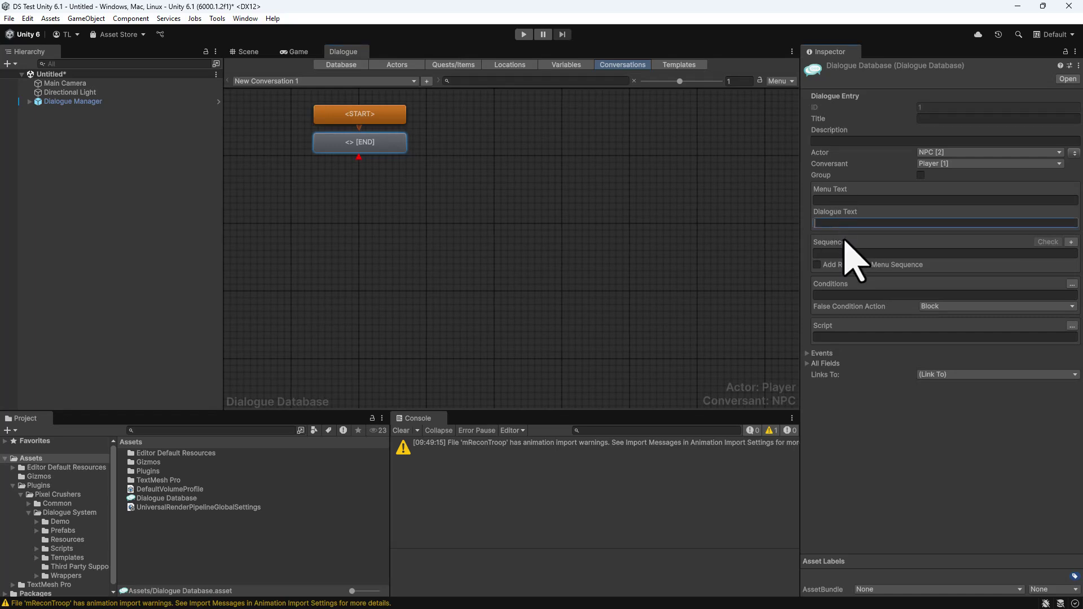
pyautogui.write('Hello.')
# Add a child reply line 'Goodbye.' after the Hello. node
pyautogui.doubleClick(382, 143)
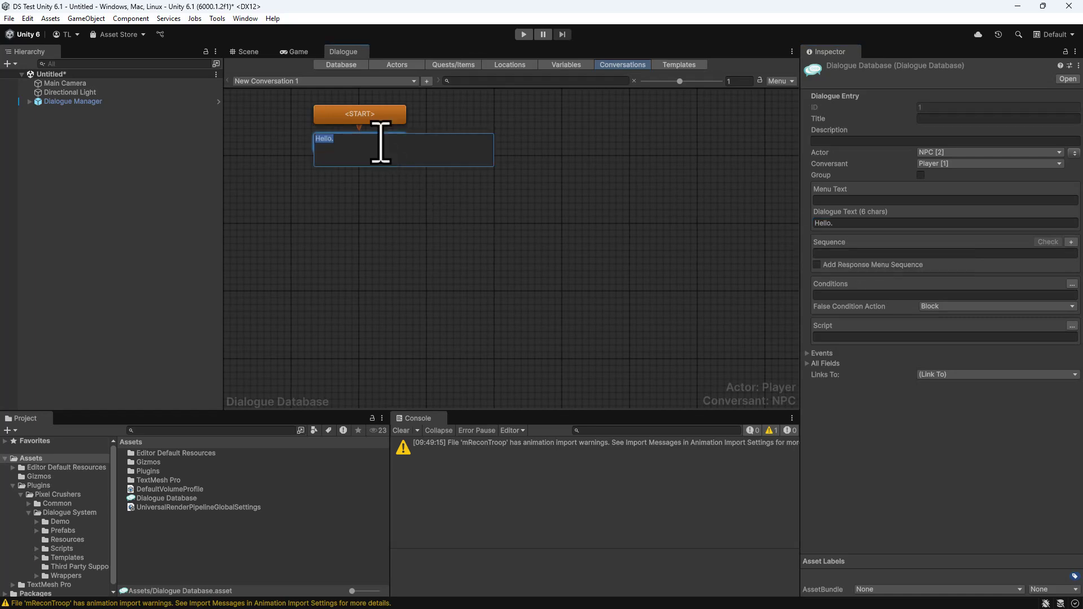
pyautogui.click(537, 150)
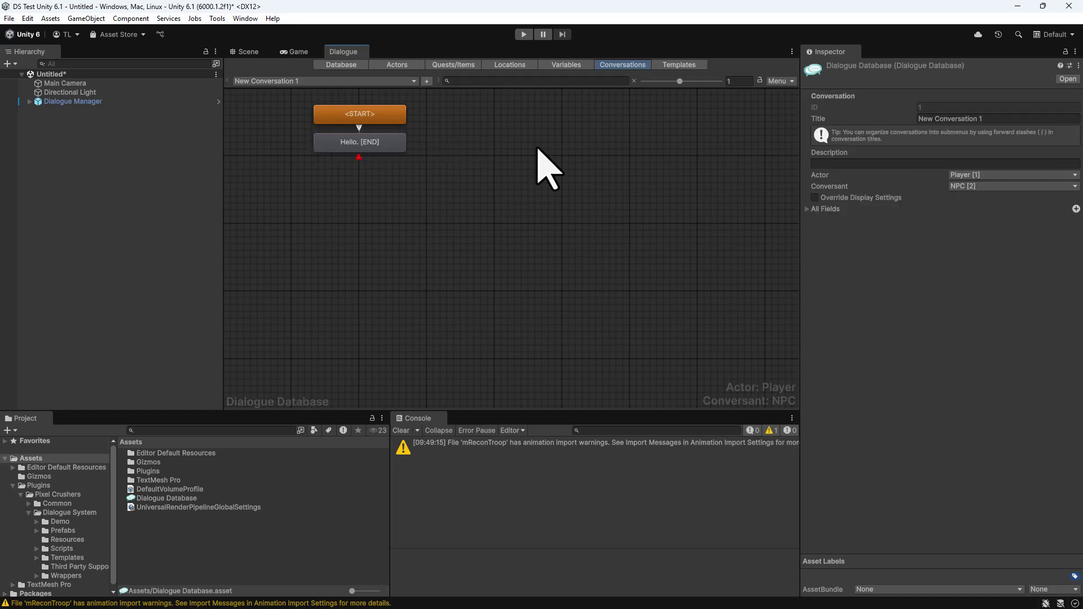
pyautogui.rightClick(371, 147)
pyautogui.click(395, 153)
pyautogui.click(864, 224)
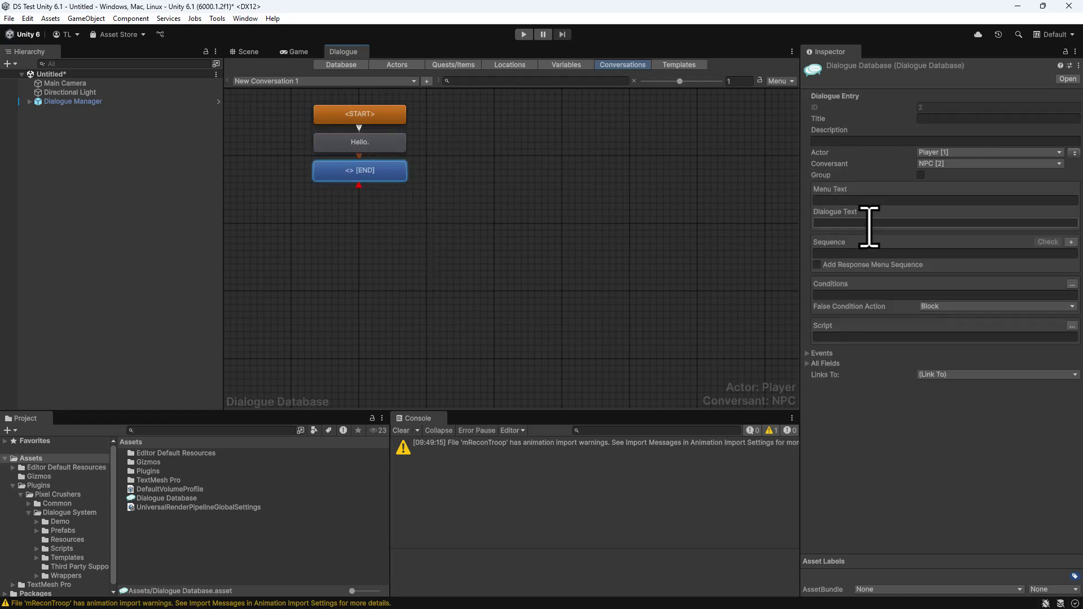
pyautogui.write('Goodbye.')
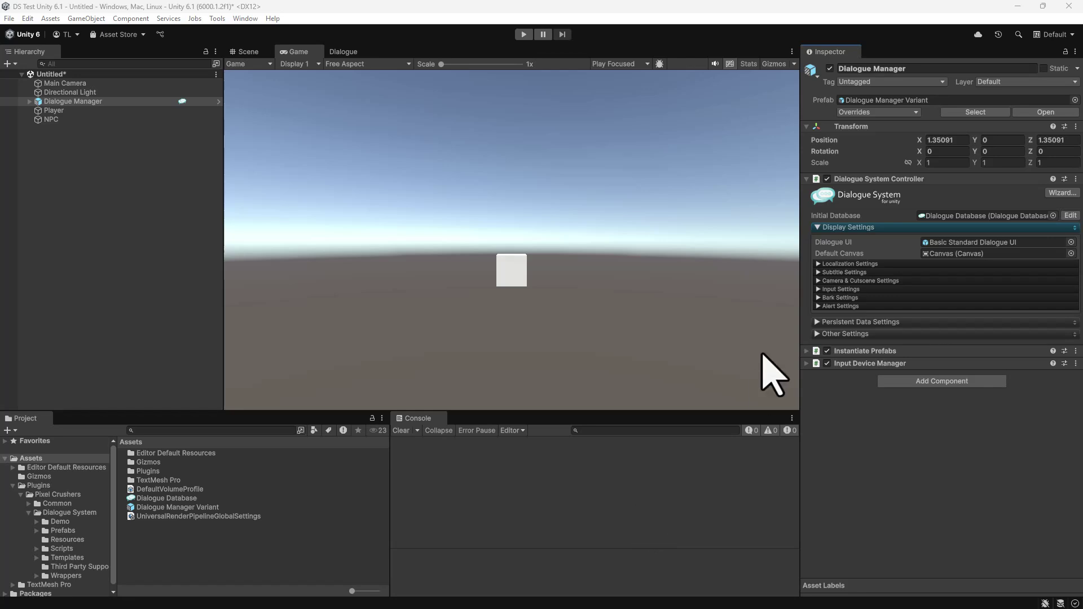
# Untick Always Force Response Menu under Input Settings and tick Show PC Subtitles During Line under Subtitle Settings
pyautogui.click(838, 289)
pyautogui.click(928, 304)
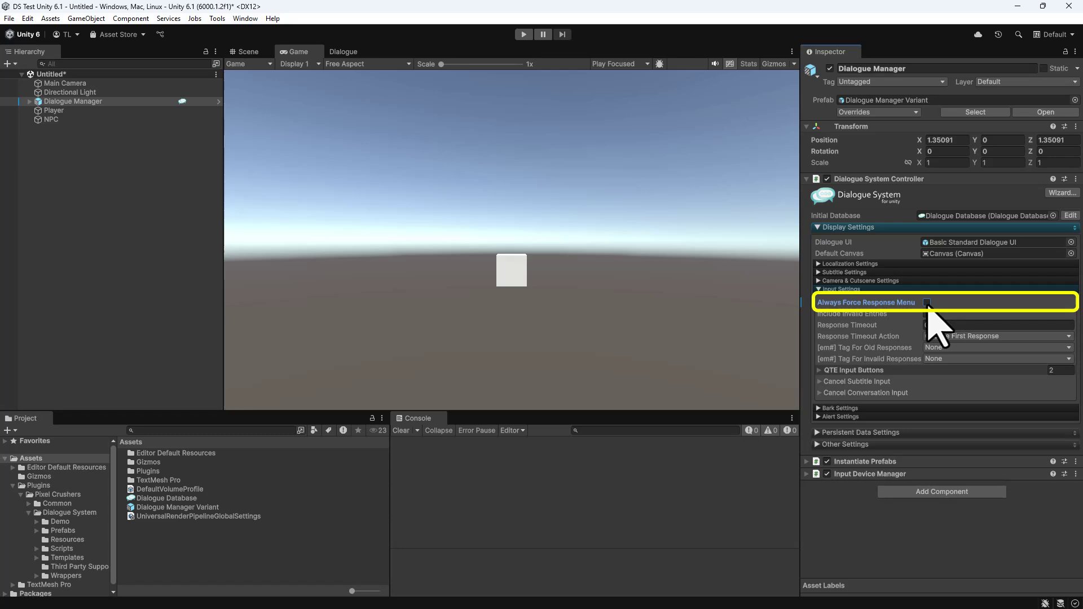
pyautogui.click(901, 273)
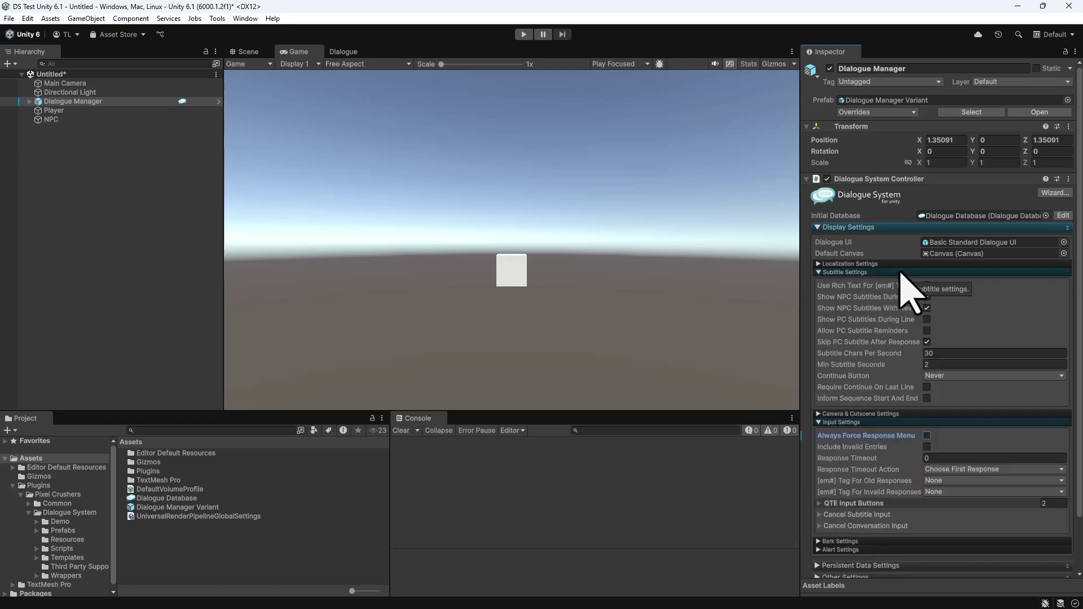
pyautogui.click(927, 319)
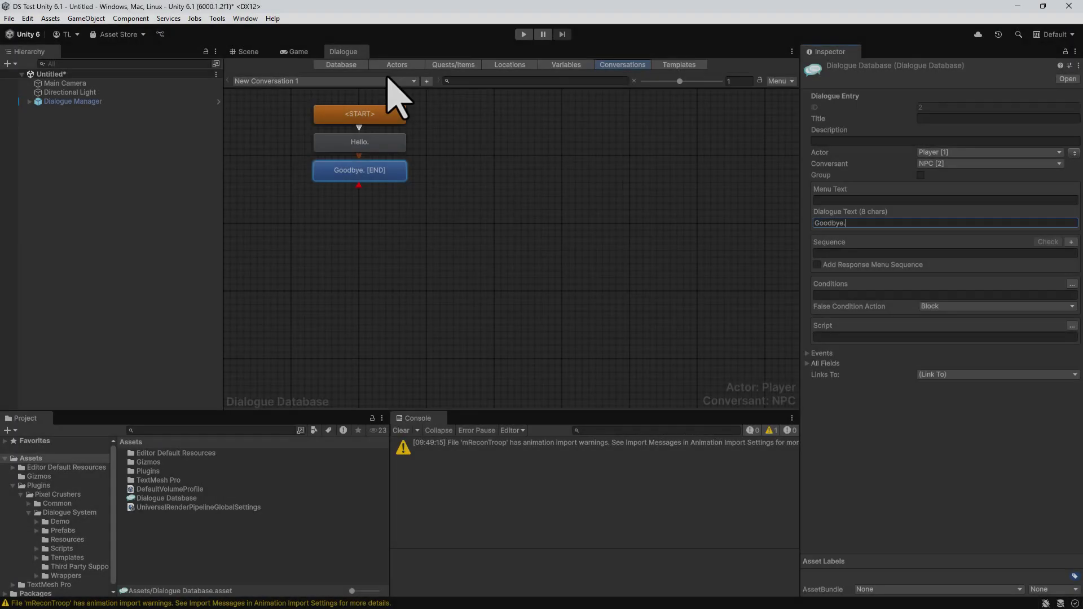
# Review the Player and NPC actors and look through the conversation editor's options
pyautogui.click(390, 66)
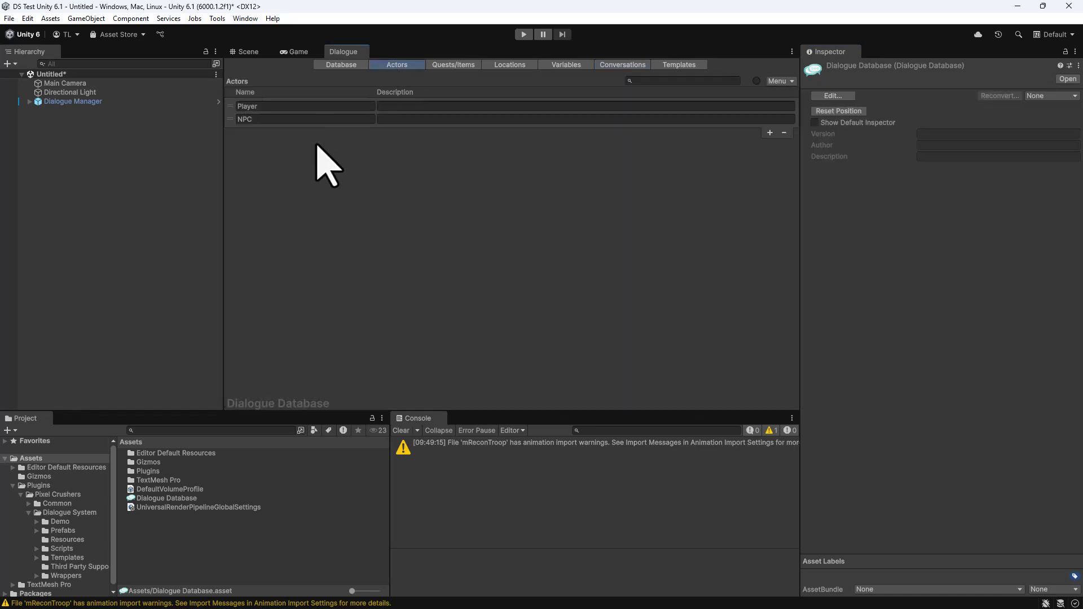
pyautogui.click(616, 65)
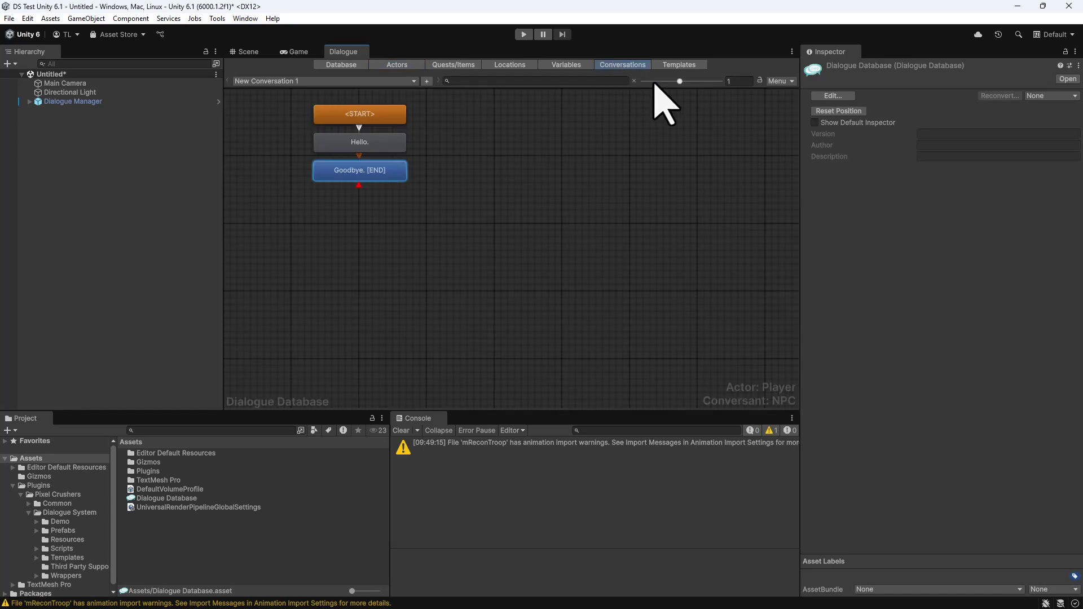
pyautogui.click(779, 82)
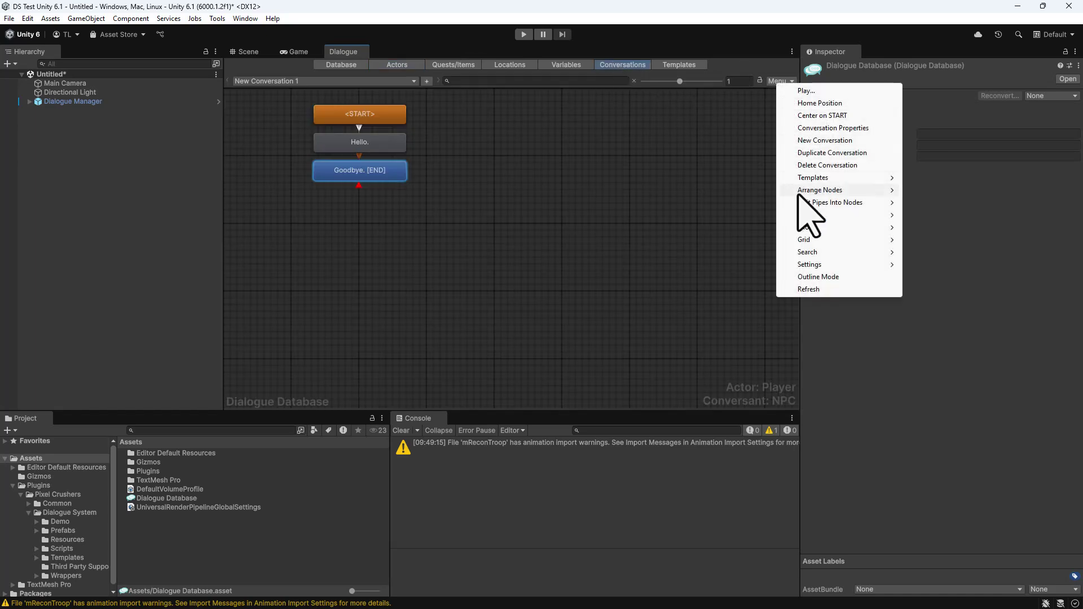
pyautogui.moveTo(812, 227)
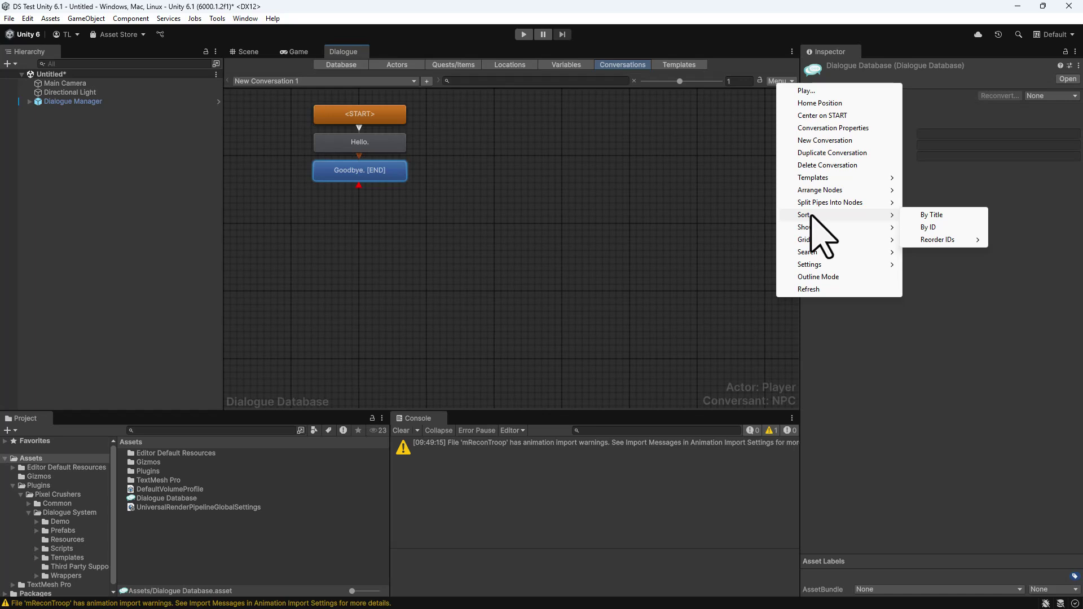
pyautogui.moveTo(810, 194)
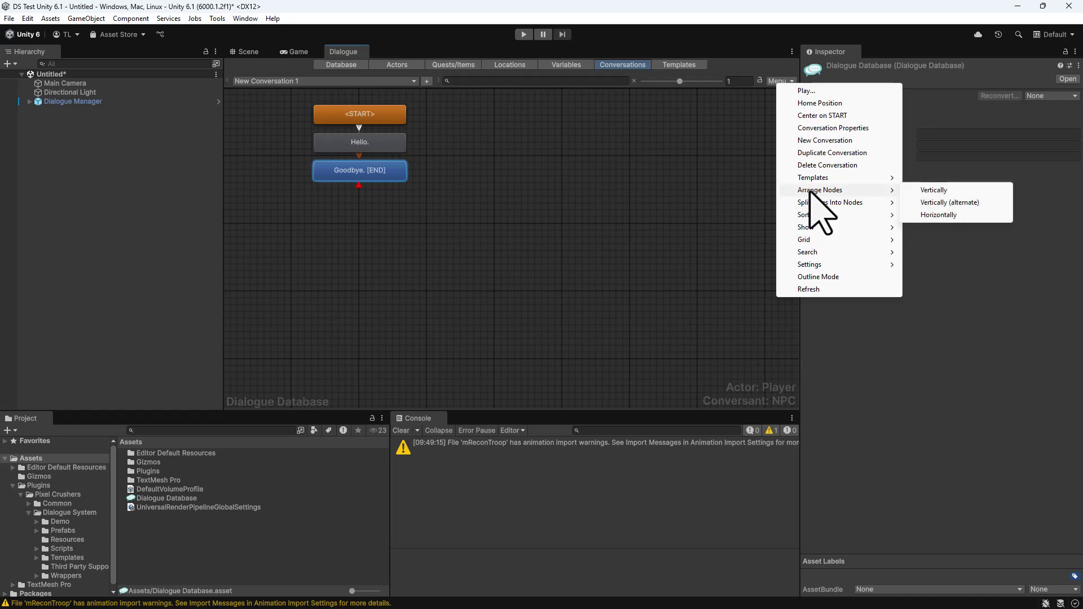
pyautogui.click(287, 135)
# Group the Hello. and Goodbye. nodes and move the group lower beneath START
pyautogui.moveTo(292, 128); pyautogui.dragTo(448, 237)
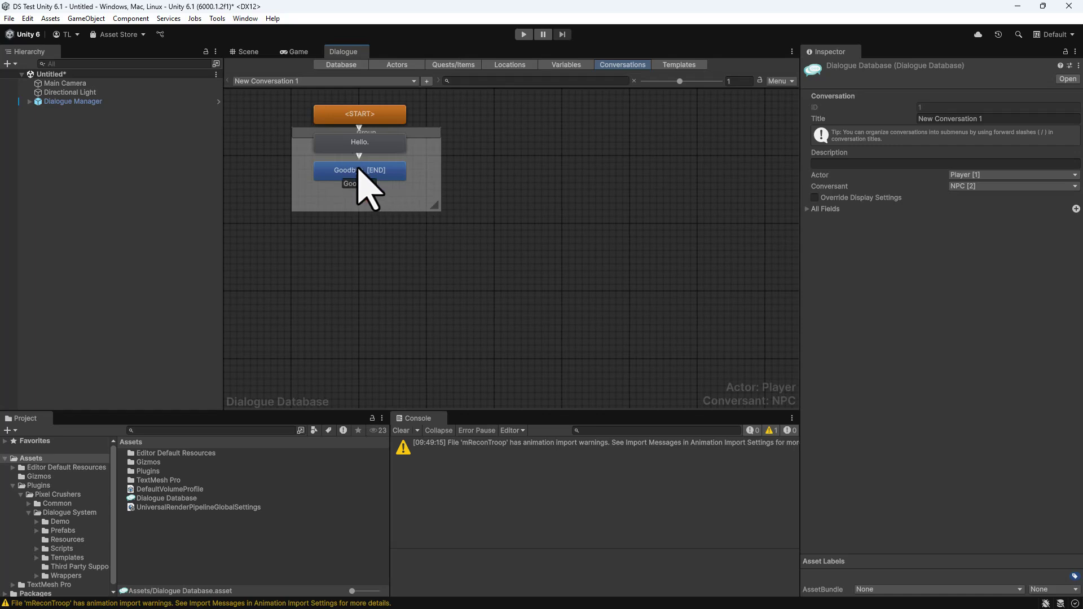
pyautogui.moveTo(363, 176); pyautogui.dragTo(374, 191)
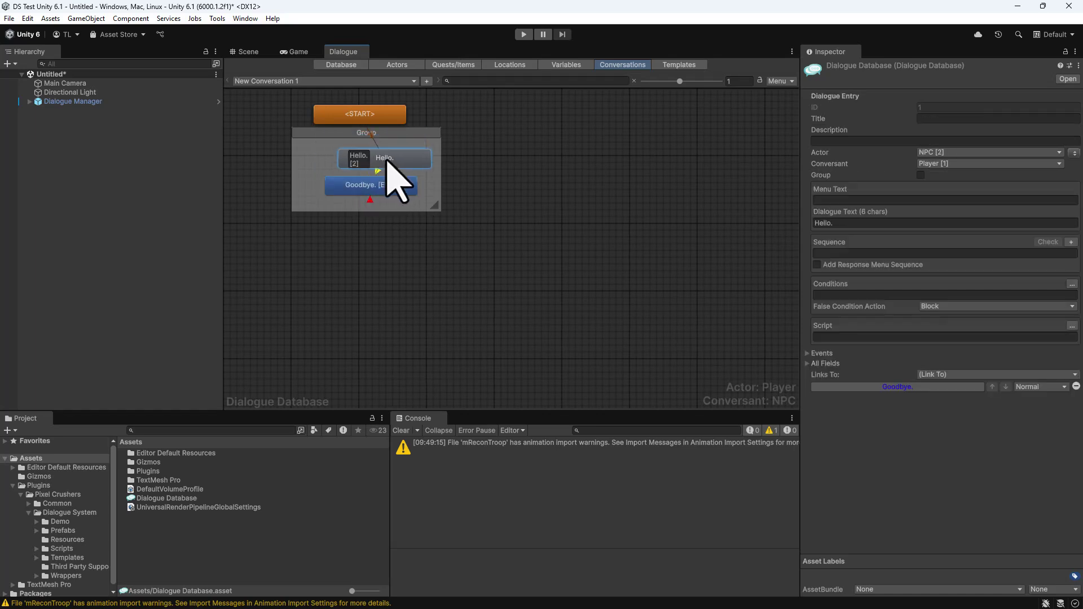
pyautogui.moveTo(380, 134); pyautogui.dragTo(416, 181)
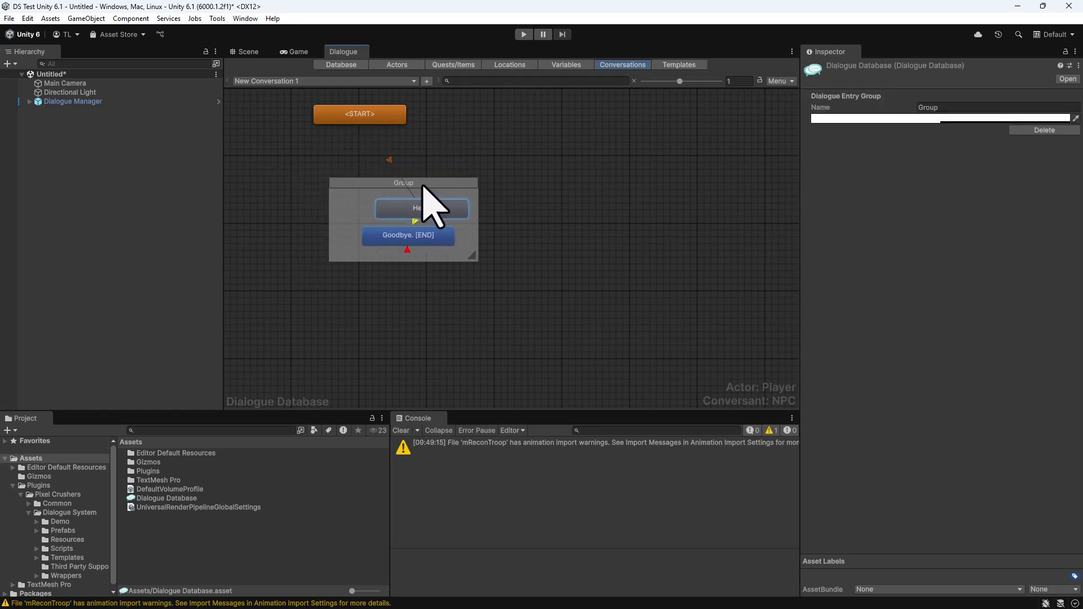
pyautogui.click(568, 295)
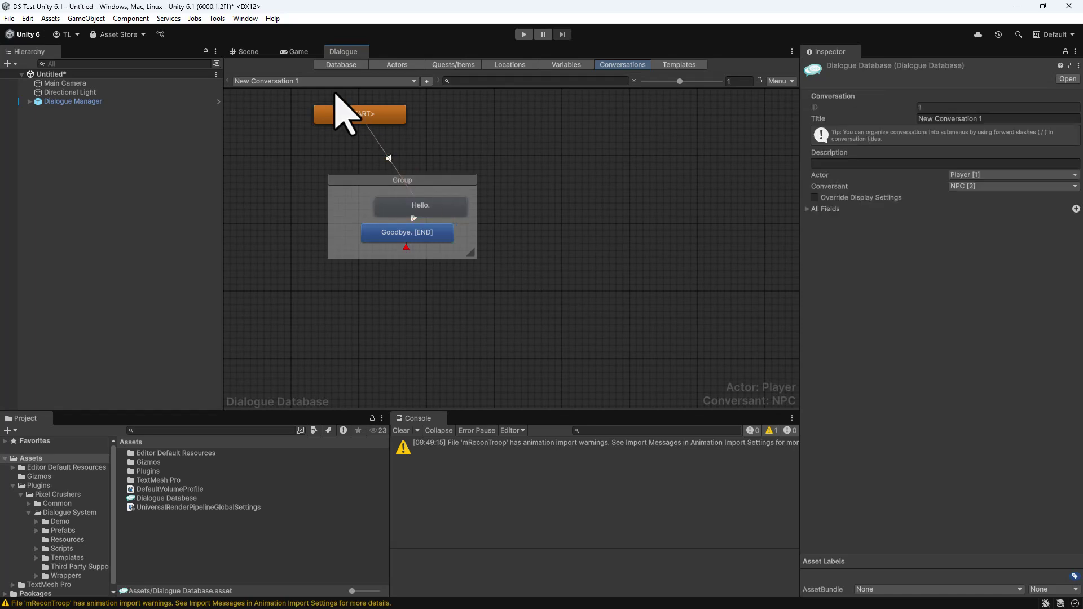
# Browse the Tools > Pixel Crushers > Dialogue System menu and close it without choosing anything
pyautogui.click(218, 19)
pyautogui.moveTo(242, 32)
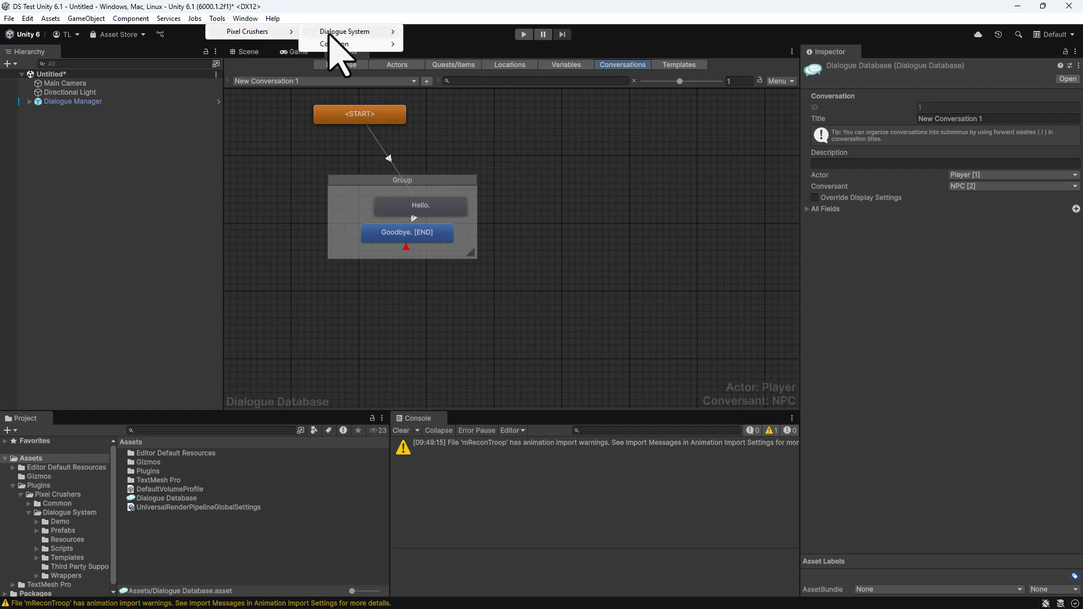
pyautogui.moveTo(345, 32)
pyautogui.moveTo(442, 82)
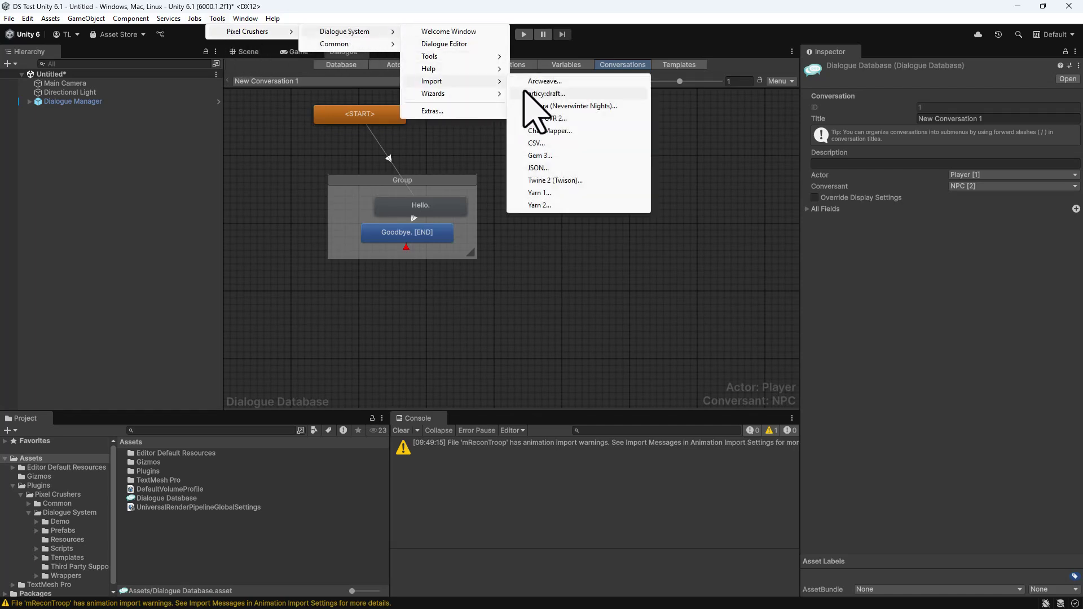
pyautogui.click(553, 262)
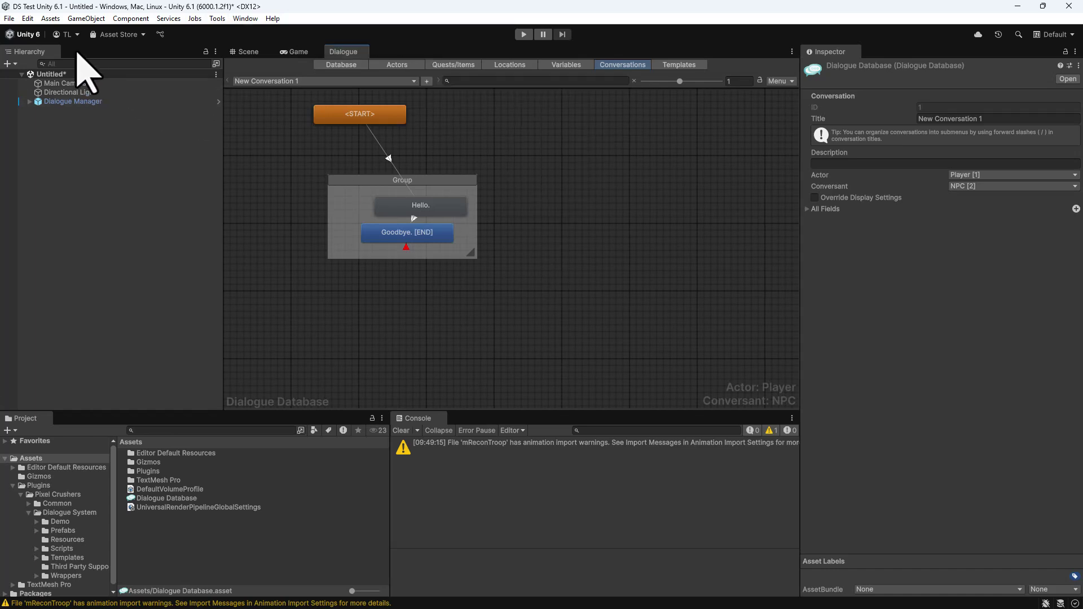
# Create an empty GameObject named Player
pyautogui.click(89, 19)
pyautogui.click(103, 32)
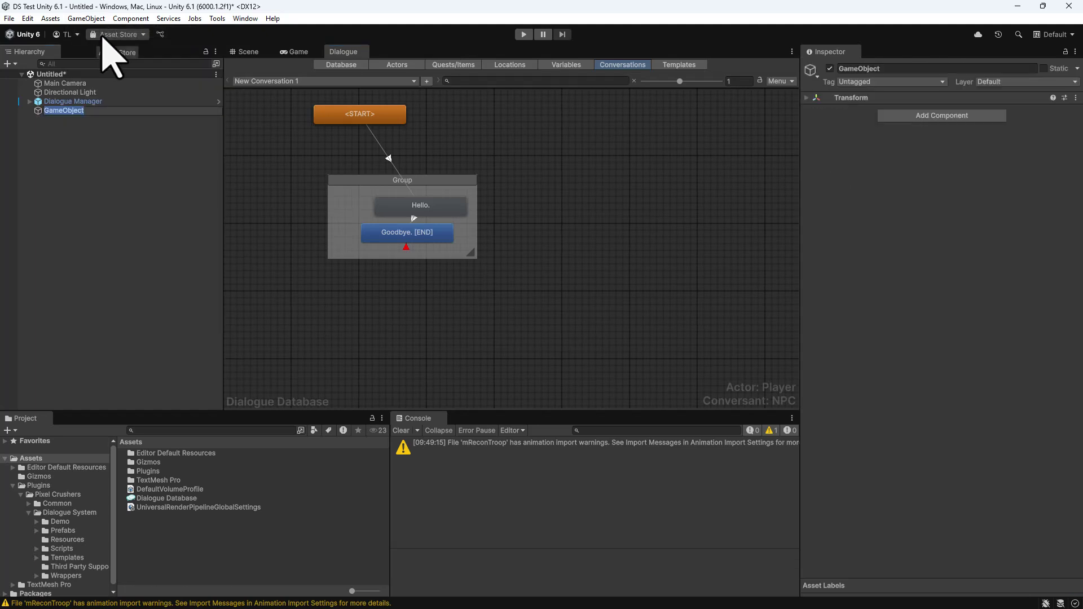
pyautogui.write('Player')
pyautogui.press('Return')
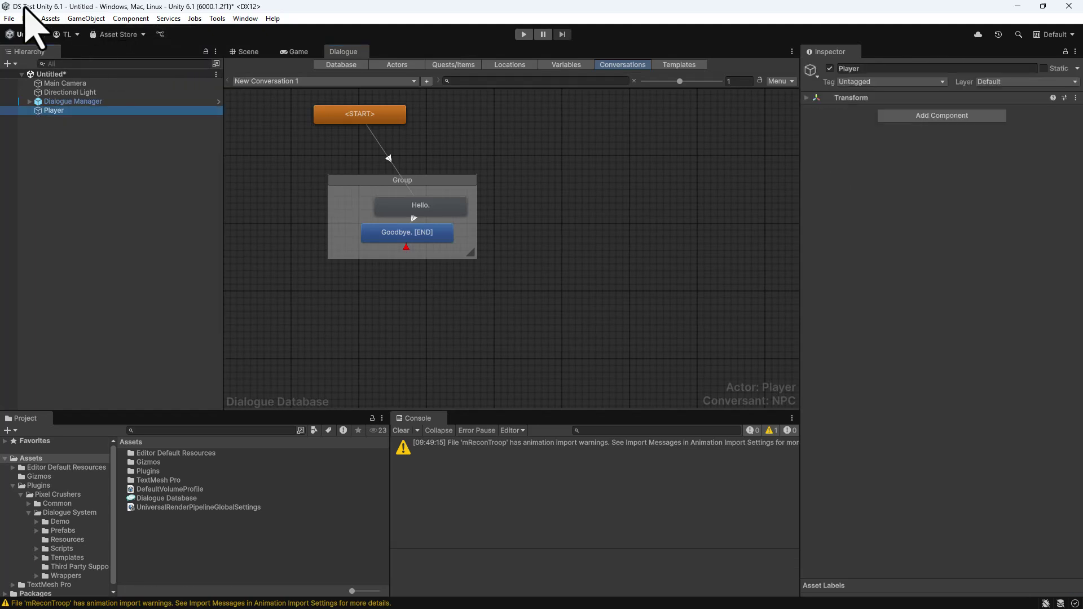
# Add a 3D cube named NPC and expand its Transform settings
pyautogui.click(86, 20)
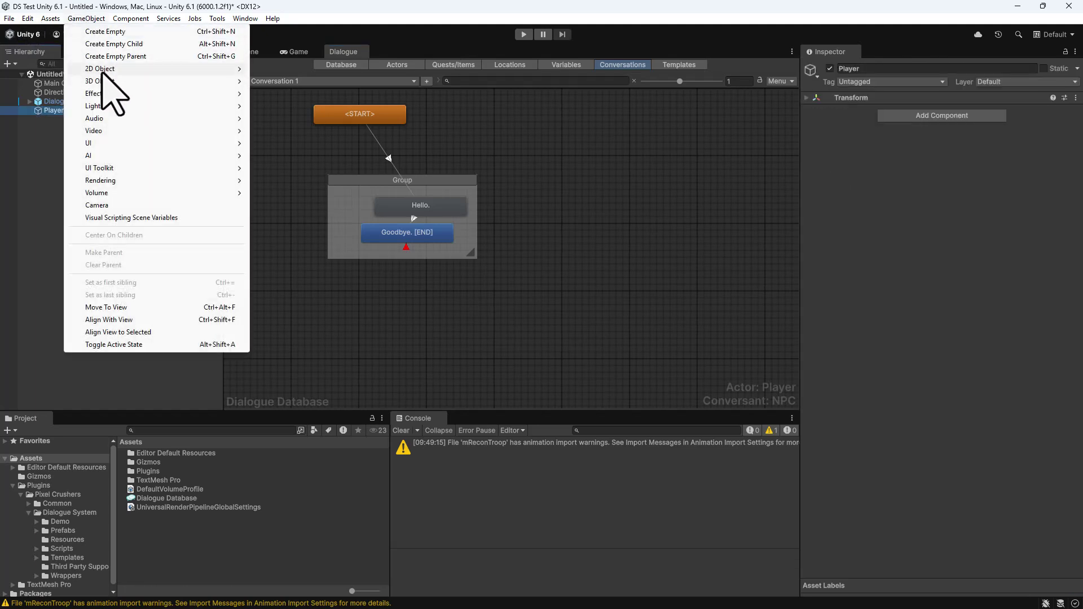
pyautogui.moveTo(113, 80)
pyautogui.click(271, 81)
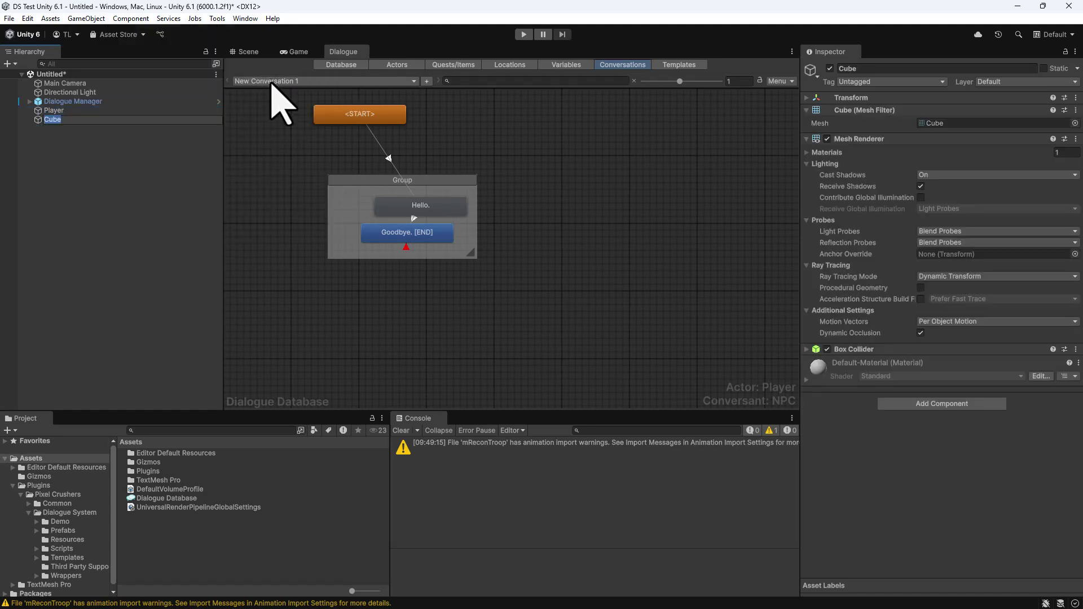
pyautogui.write('NPC')
pyautogui.press('Return')
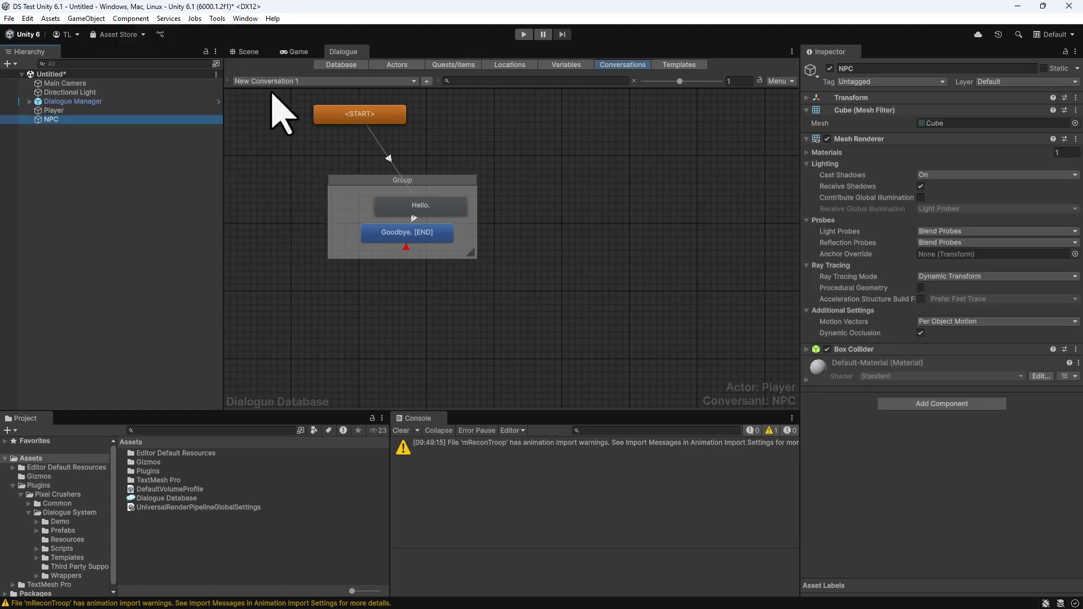
pyautogui.click(891, 97)
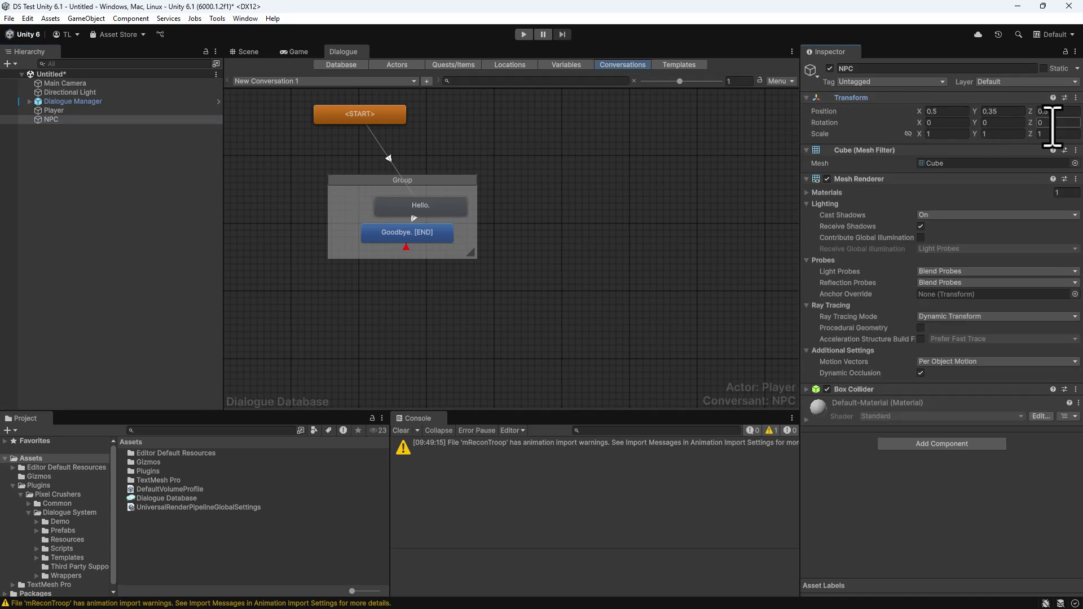
pyautogui.click(1076, 98)
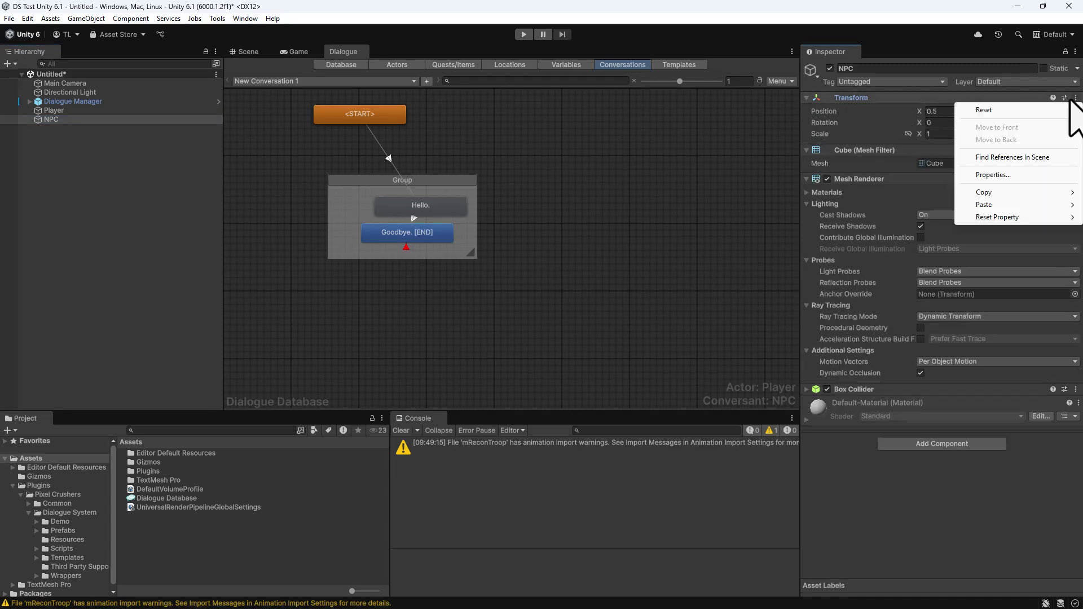
# Reset the NPC's Transform to the origin and collapse its Mesh Renderer and Mesh Filter
pyautogui.click(1042, 109)
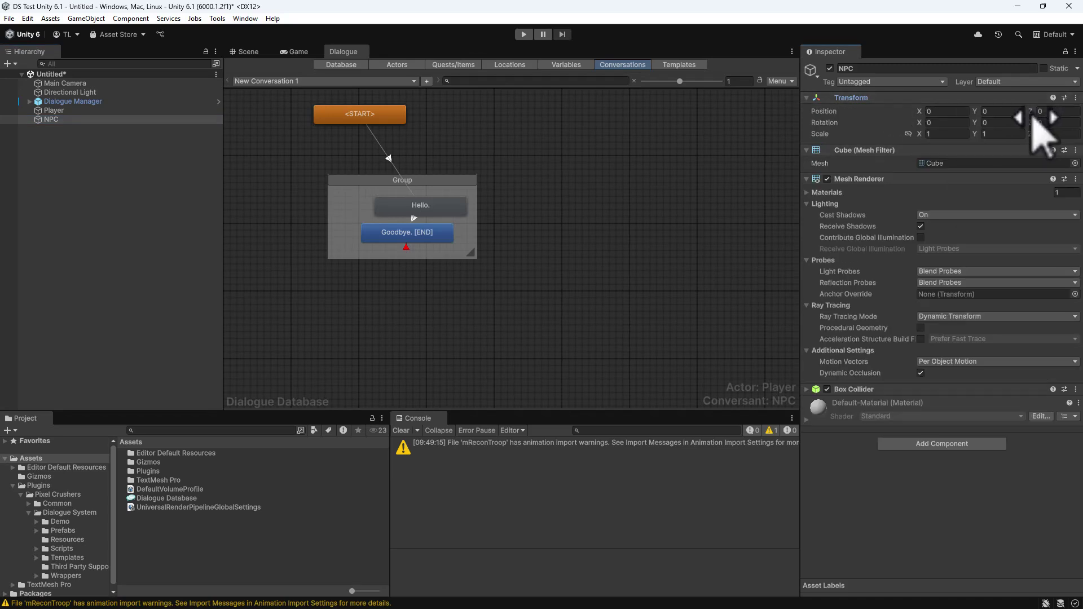
pyautogui.click(928, 178)
pyautogui.click(898, 150)
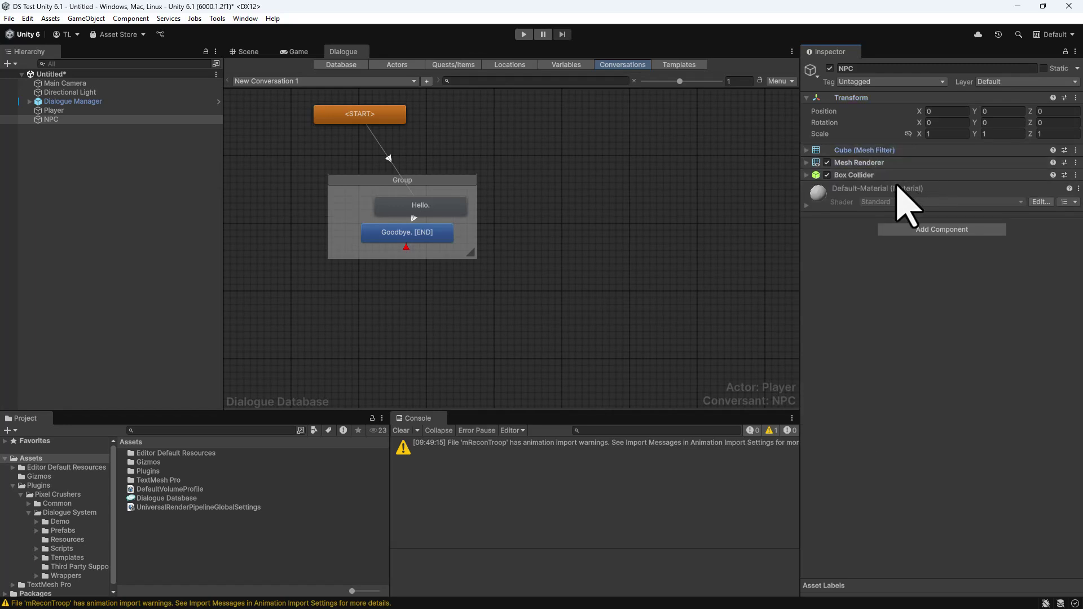
# Add a Dialogue System Trigger component to the NPC cube
pyautogui.click(903, 230)
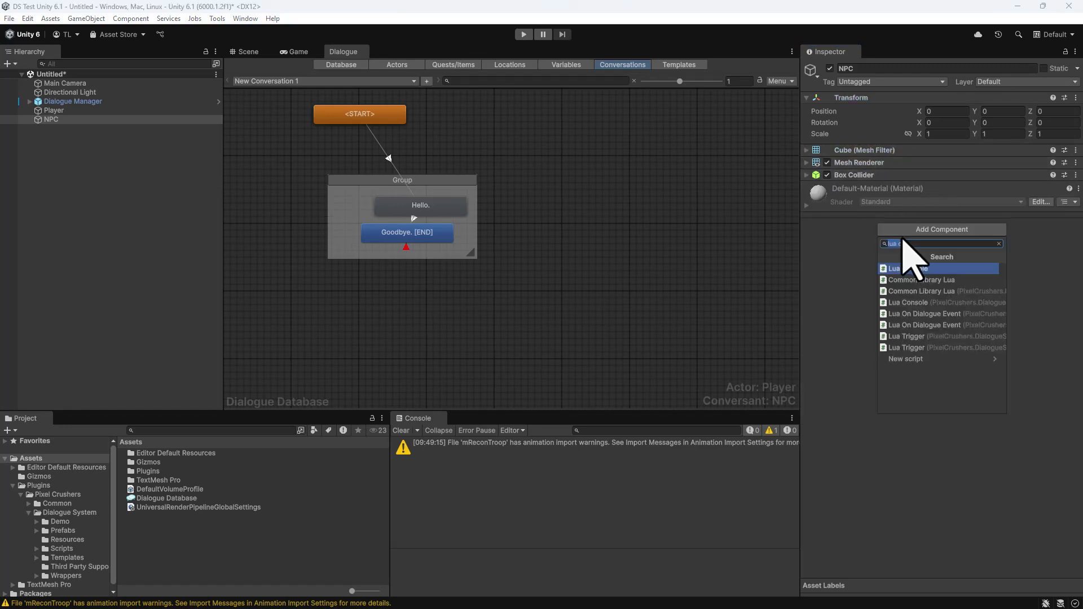
pyautogui.write('trigger')
pyautogui.click(909, 362)
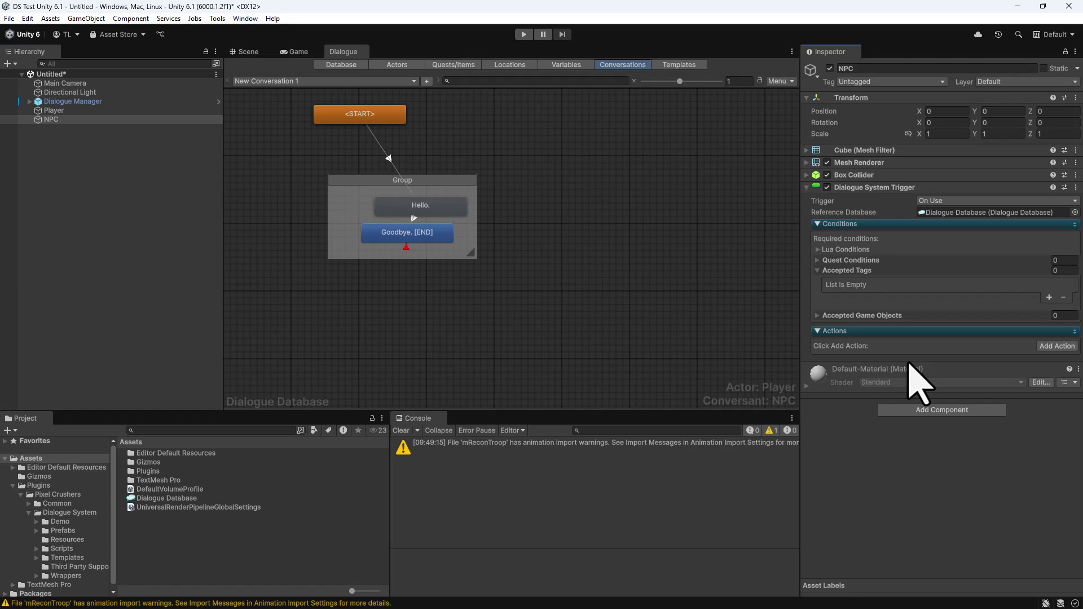
# Add a Start Conversation action for New Conversation 1 with Player as actor and NPC as conversant
pyautogui.click(1057, 346)
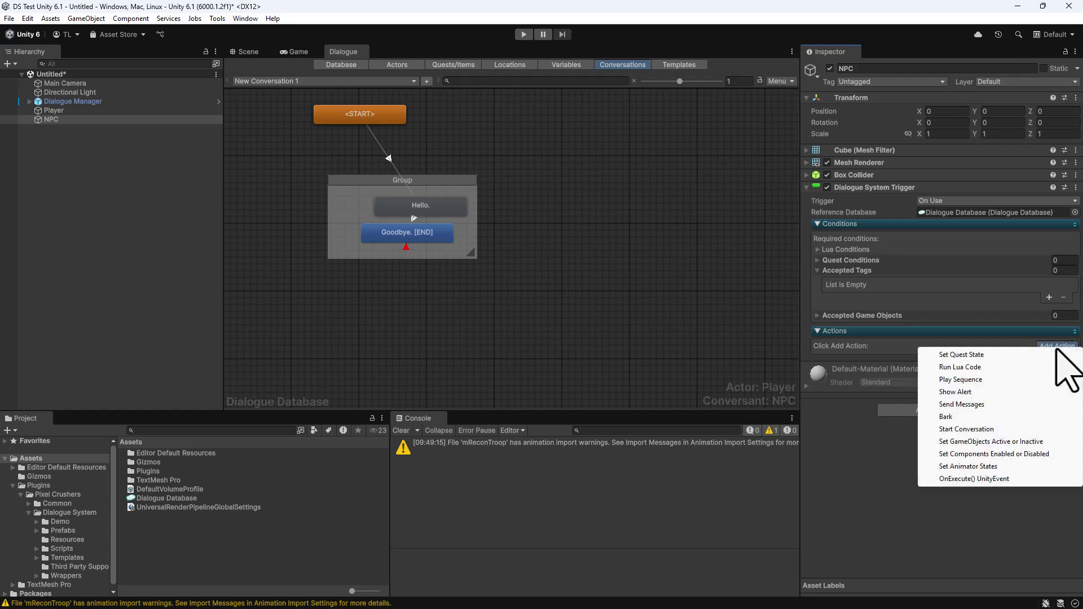
pyautogui.click(980, 429)
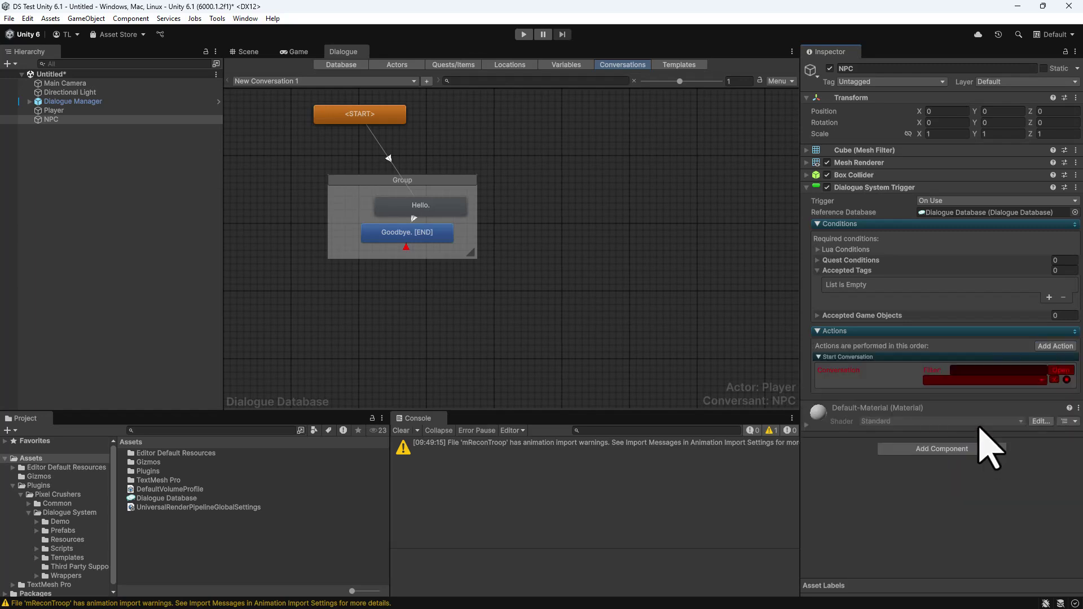
pyautogui.click(968, 381)
pyautogui.click(972, 394)
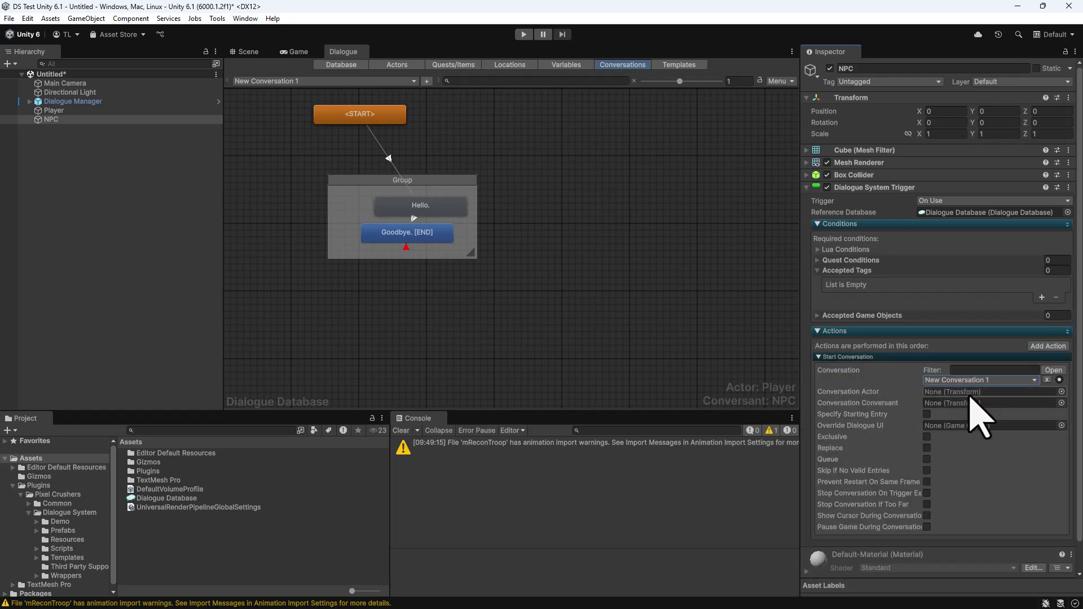
pyautogui.moveTo(62, 111); pyautogui.dragTo(954, 395)
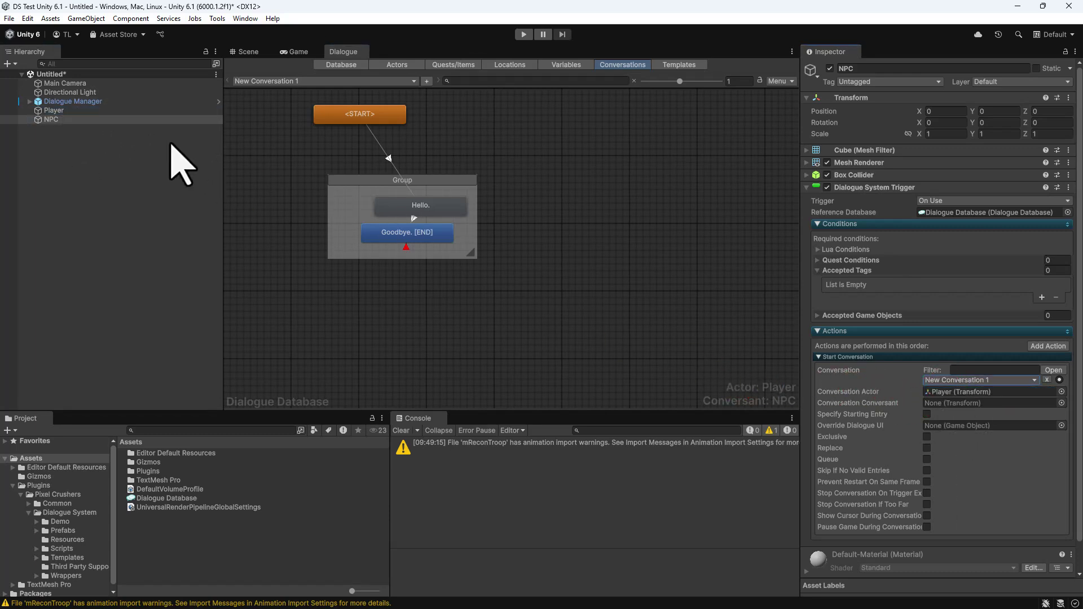
pyautogui.moveTo(52, 119); pyautogui.dragTo(933, 409)
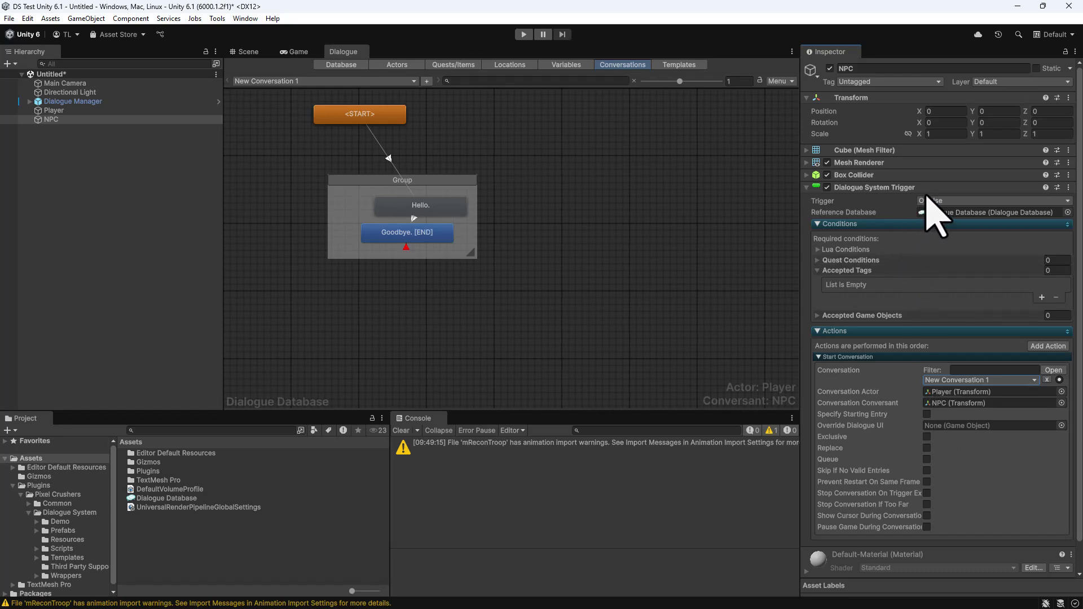
# Set the Dialogue System Trigger to fire On Start
pyautogui.click(932, 201)
pyautogui.click(954, 239)
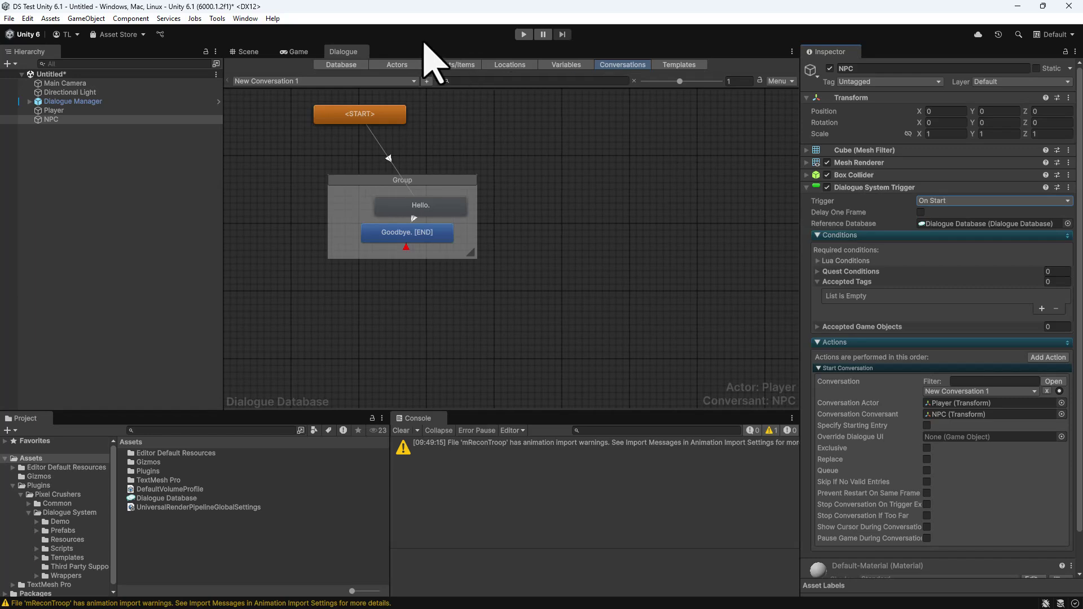
pyautogui.click(292, 51)
# Play the scene, choose the Goodbye. reply to the NPC's Hello., then stop play mode
pyautogui.click(523, 35)
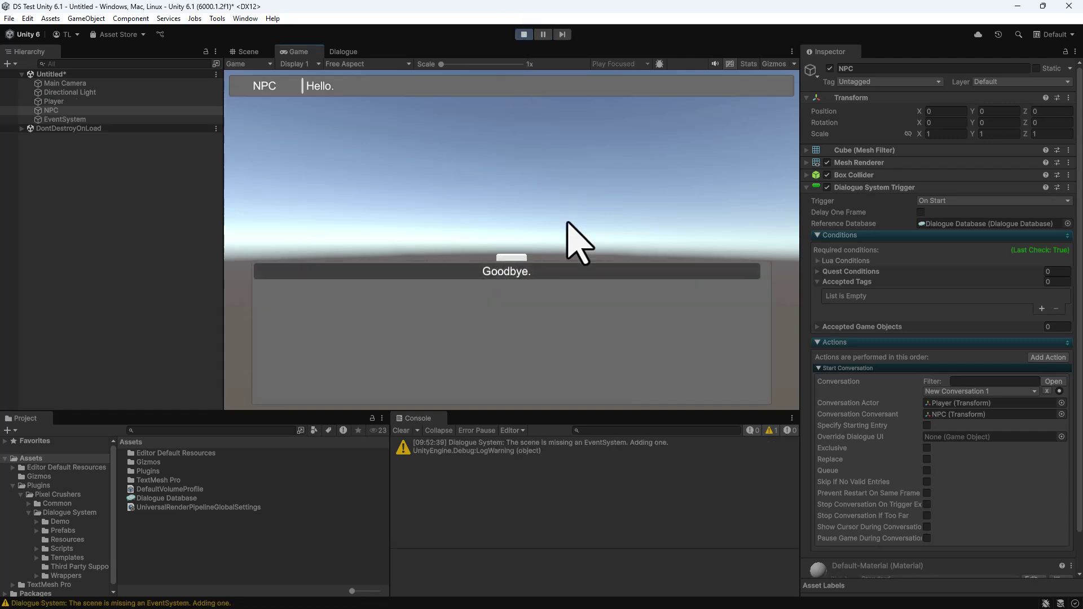
pyautogui.click(559, 271)
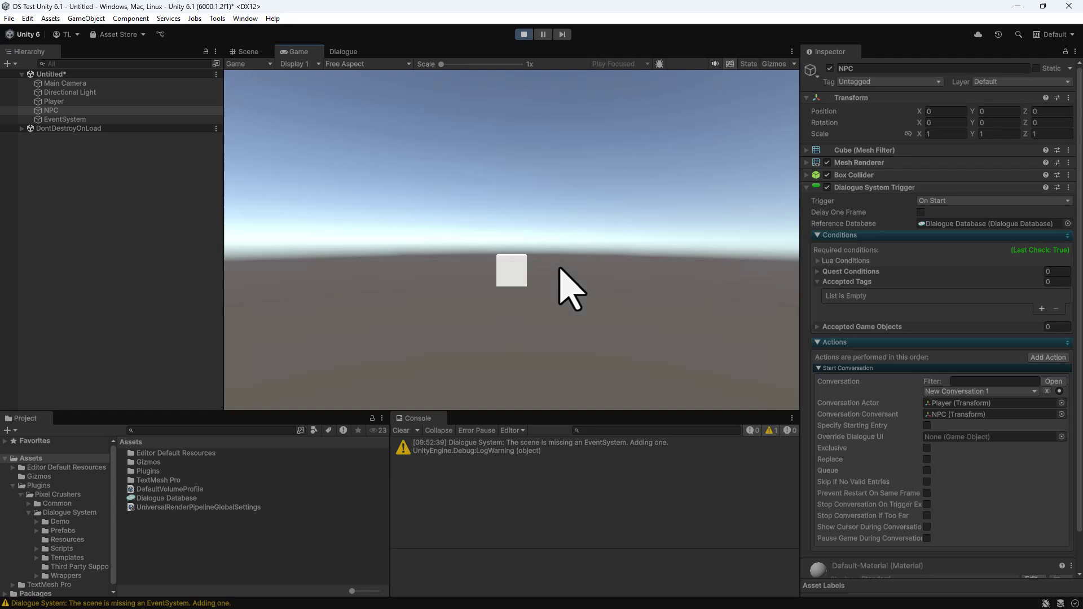
pyautogui.click(524, 35)
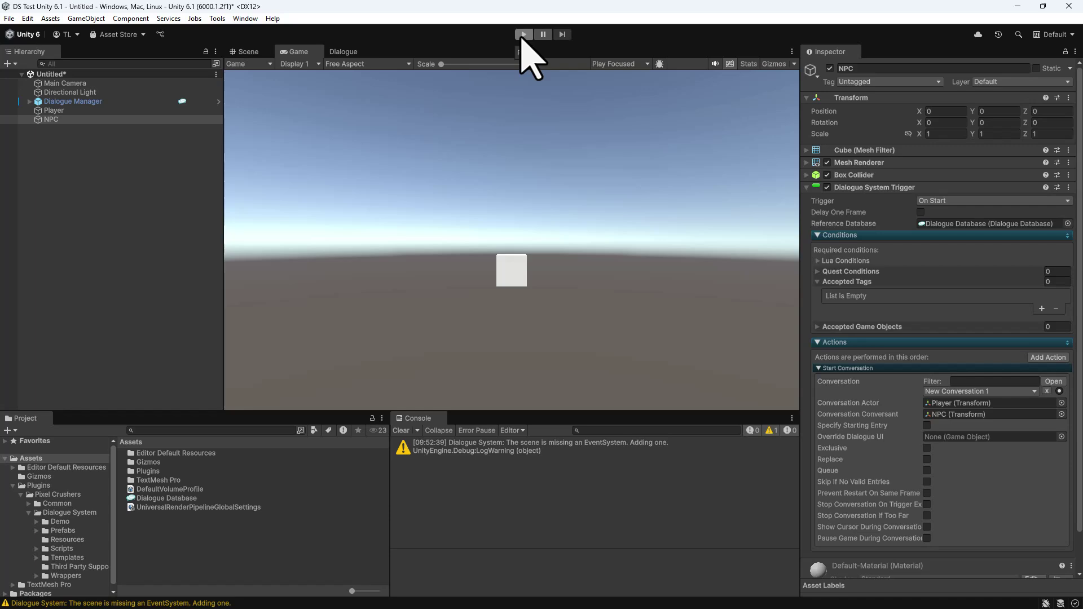
# Set the NPC's Dialogue System Trigger back to On Use and collapse its settings
pyautogui.click(935, 202)
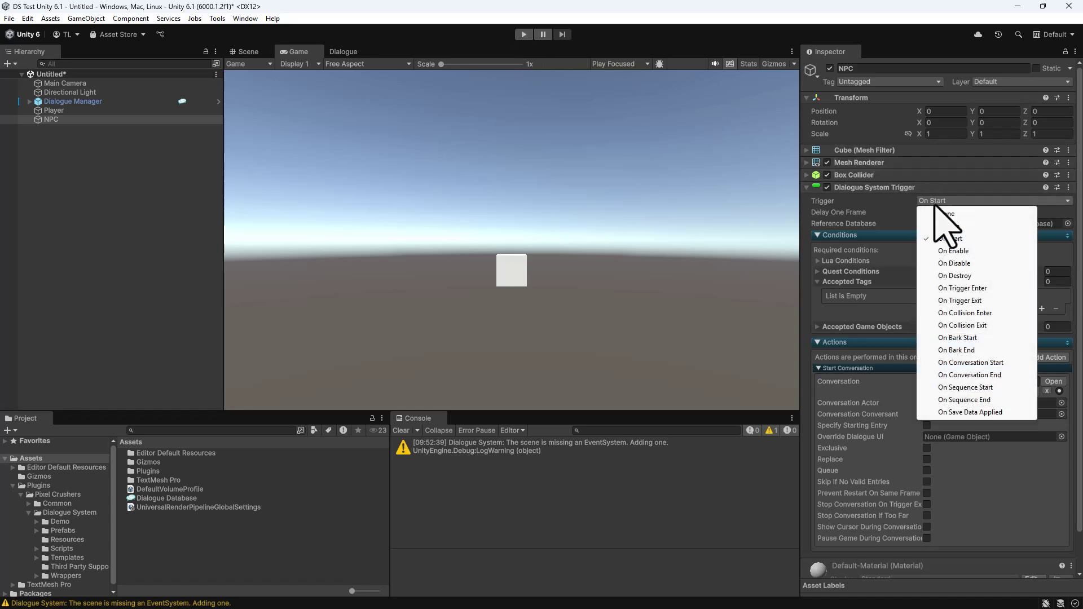
pyautogui.click(951, 226)
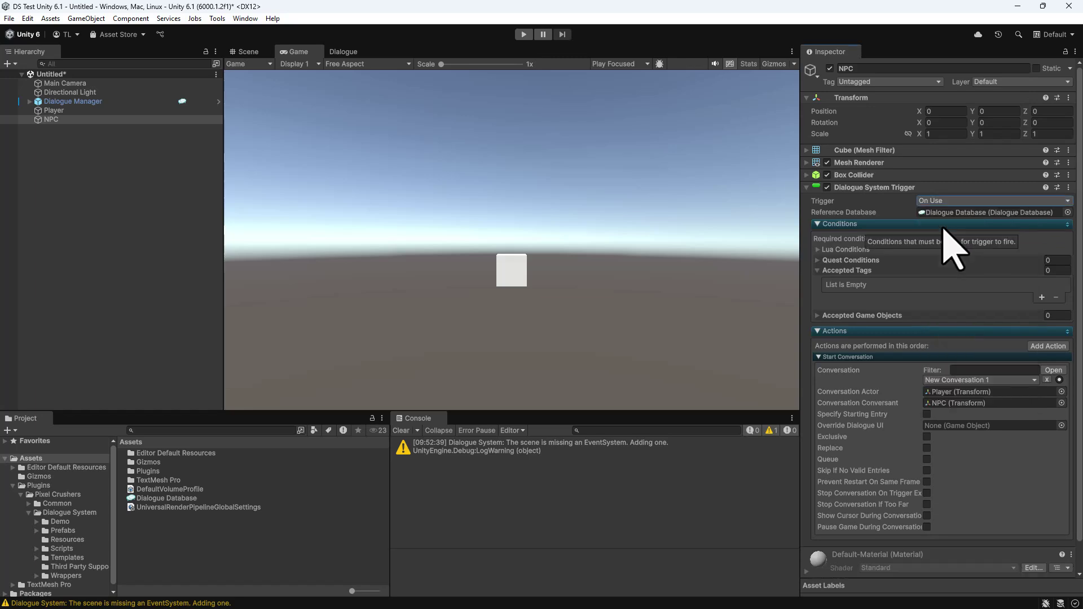
pyautogui.click(888, 189)
# Add a Usable component to the NPC with Max Use Distance 30, then select Player
pyautogui.click(897, 243)
pyautogui.write('usabl')
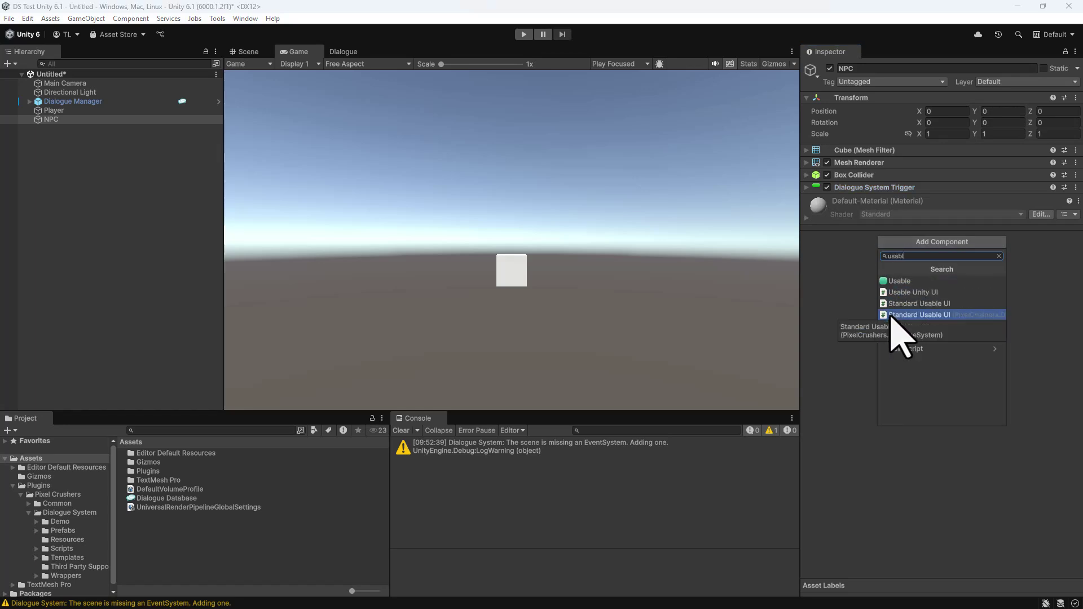
pyautogui.click(899, 283)
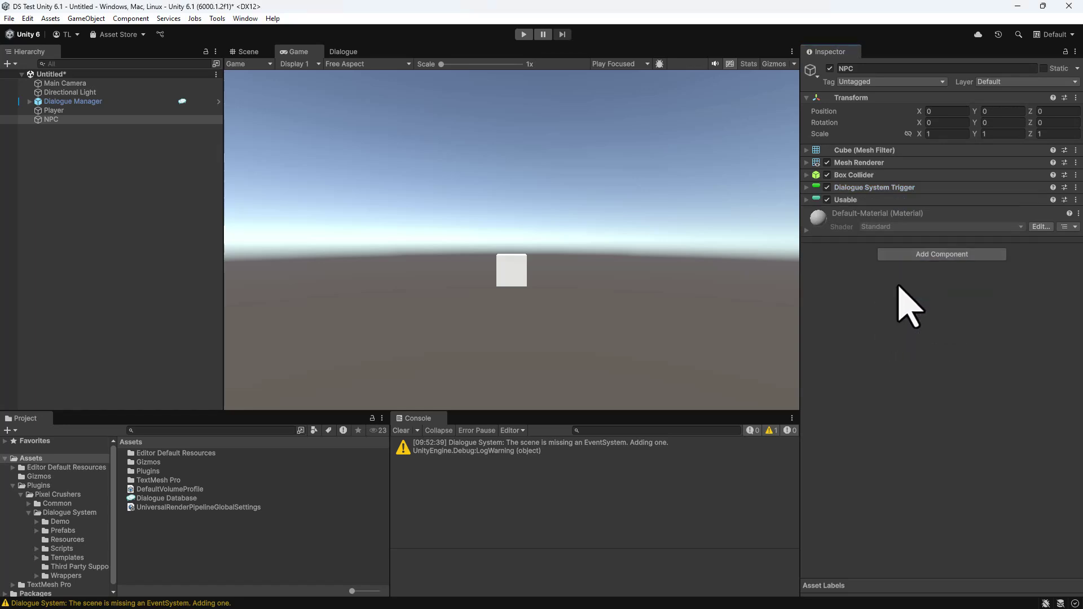
pyautogui.click(881, 201)
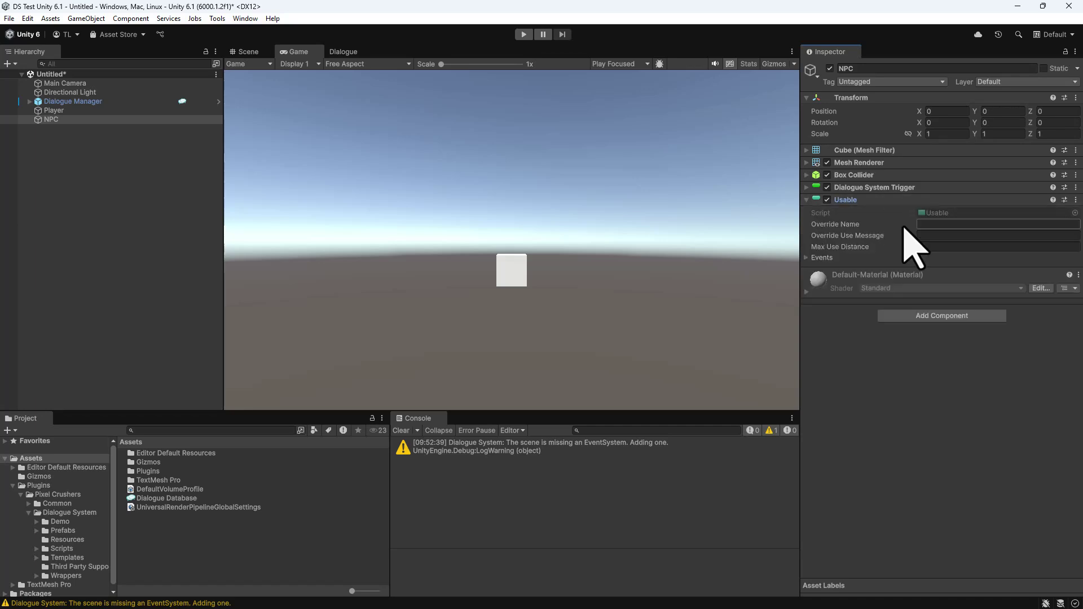
pyautogui.click(948, 249)
pyautogui.write('30')
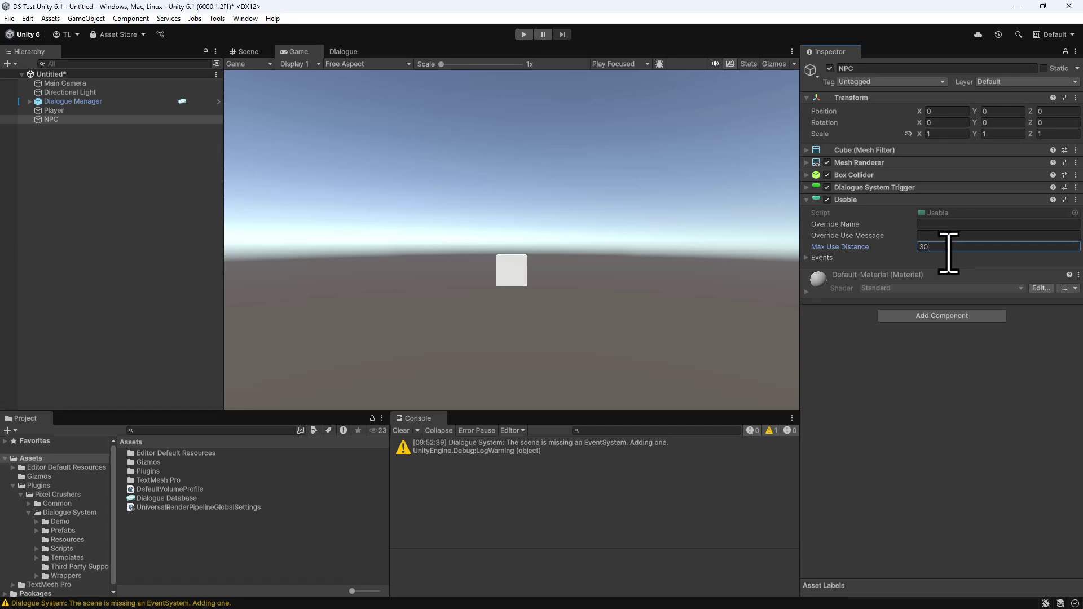
pyautogui.click(50, 111)
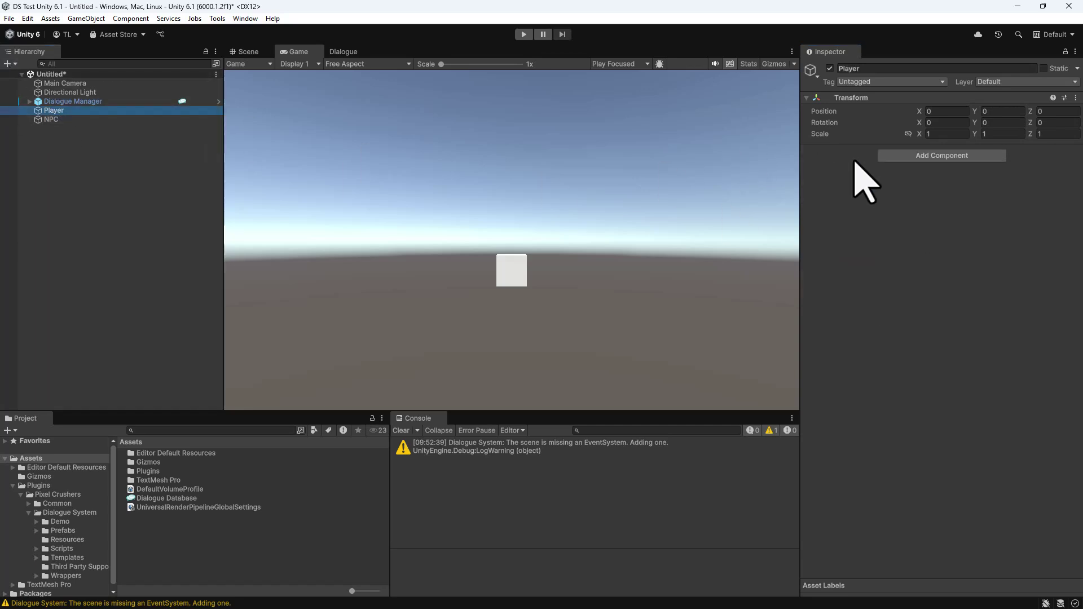
# Add a Selector component to the Player along with Standard UI Elements
pyautogui.click(910, 156)
pyautogui.write('selector')
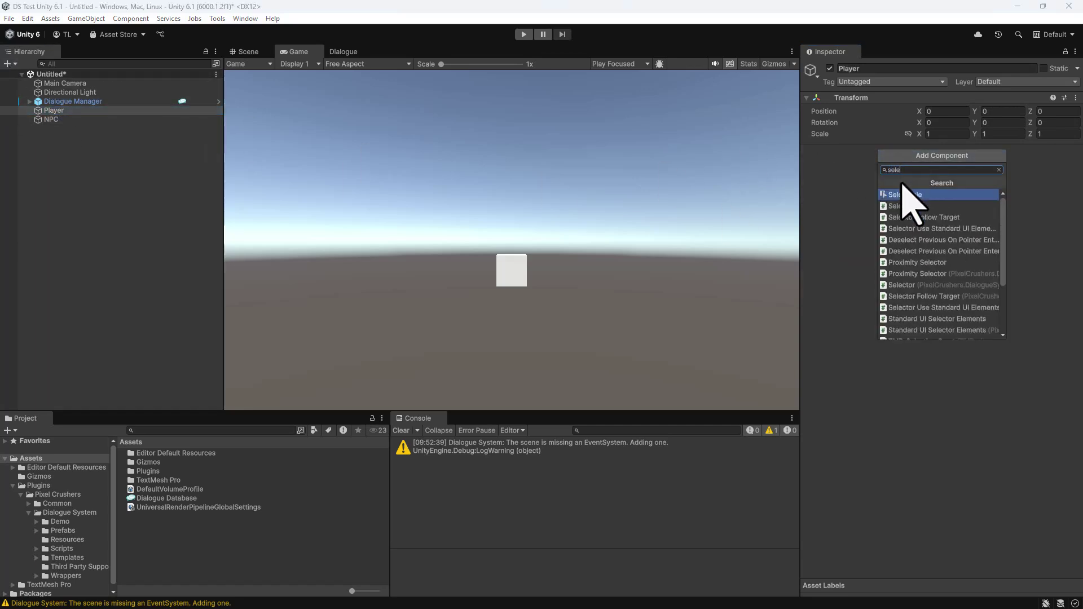
pyautogui.click(909, 195)
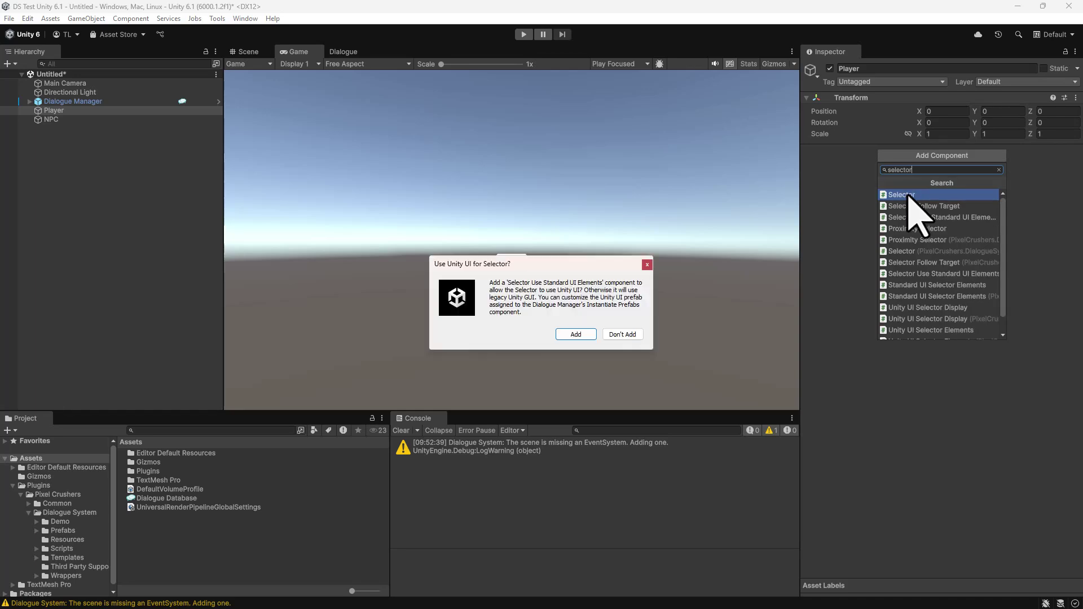
pyautogui.click(576, 334)
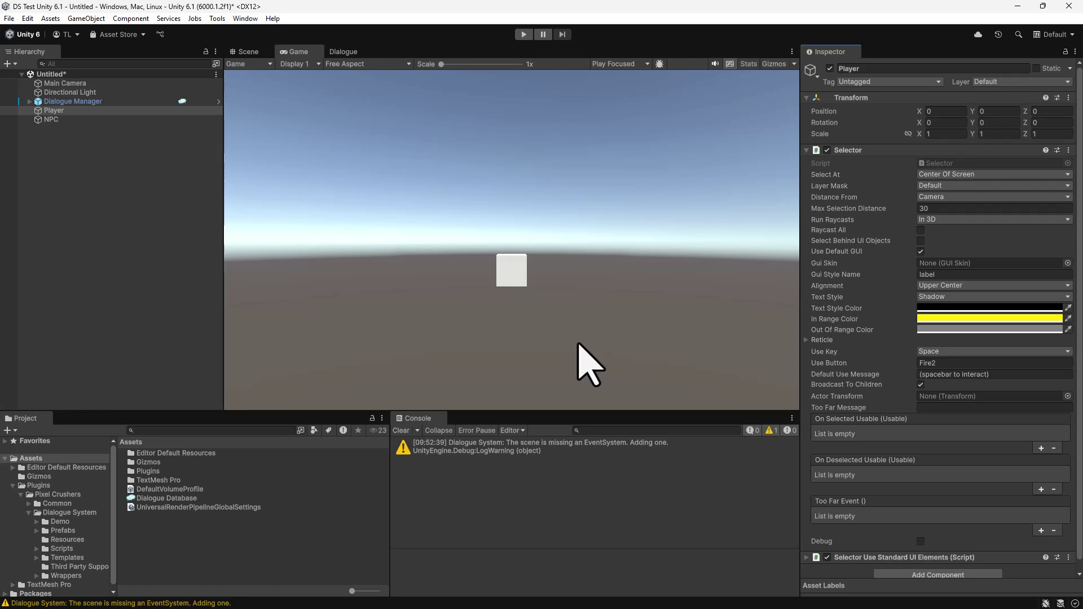
# Set the Selector's Select At to Mouse Position and enter play mode
pyautogui.click(948, 174)
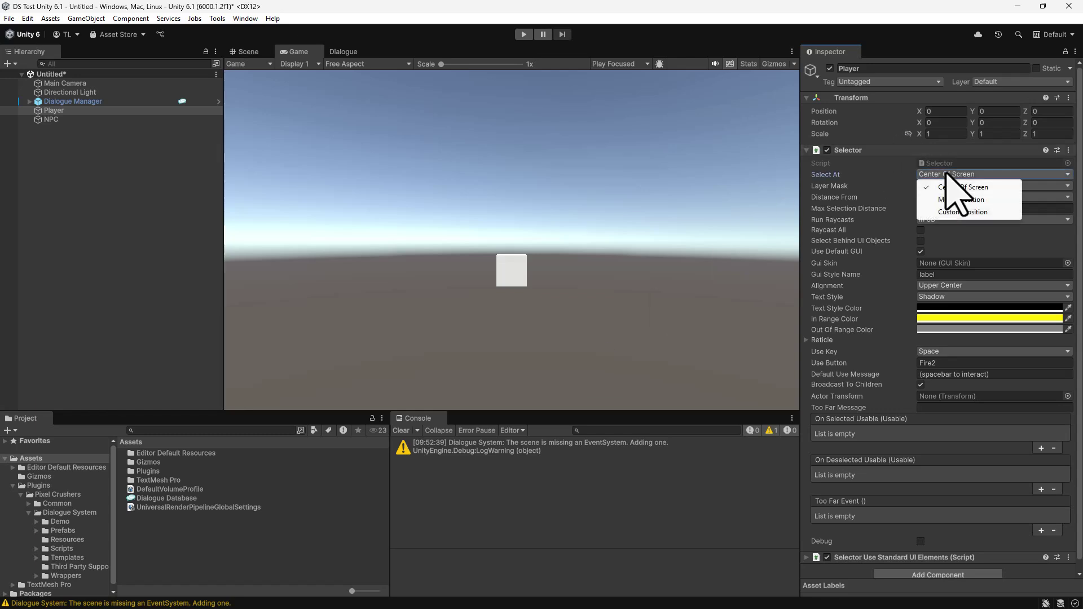
pyautogui.click(959, 199)
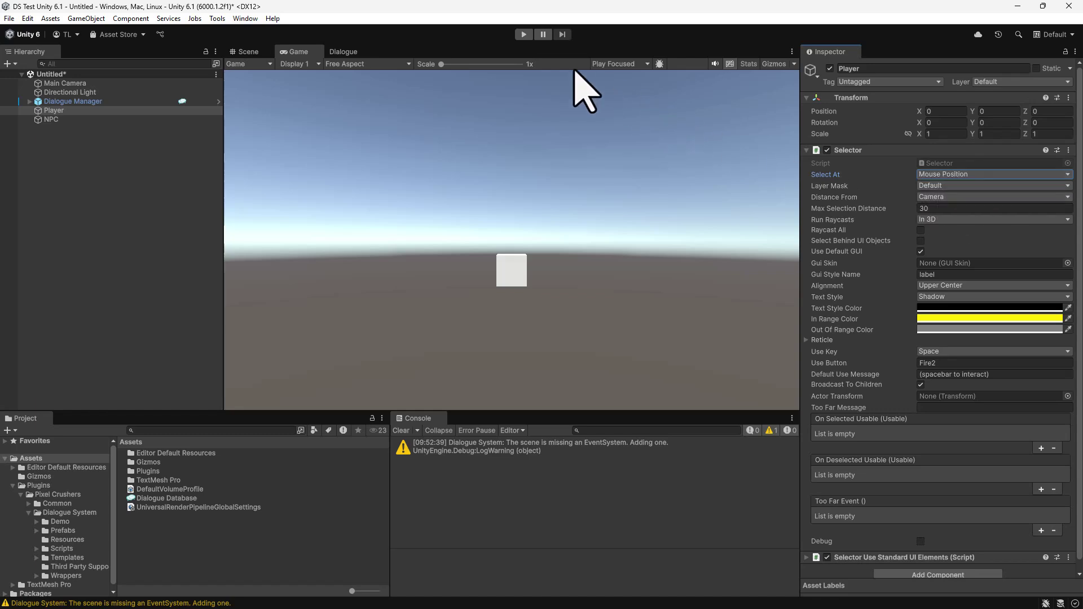
pyautogui.click(524, 34)
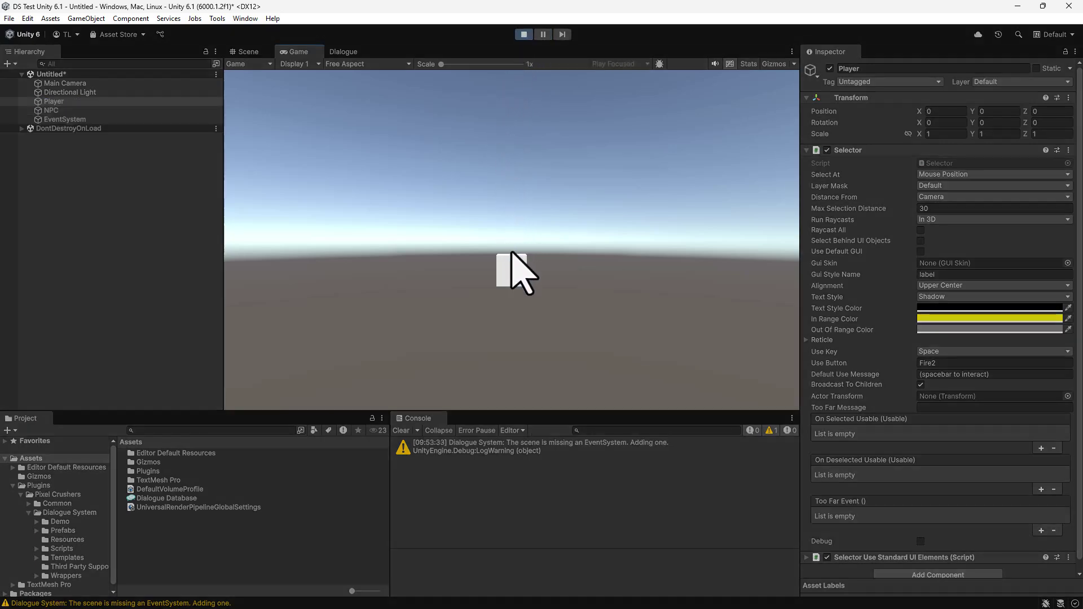
# Start the NPC's Hello conversation with Space, reply Goodbye., and exit play mode
pyautogui.moveTo(512, 274)
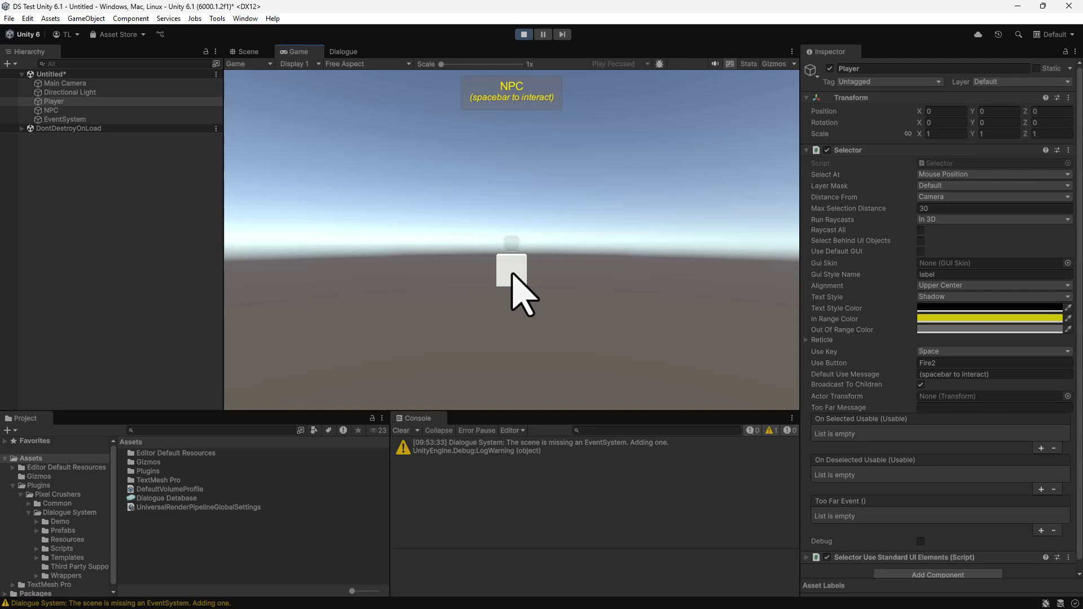
pyautogui.press('space')
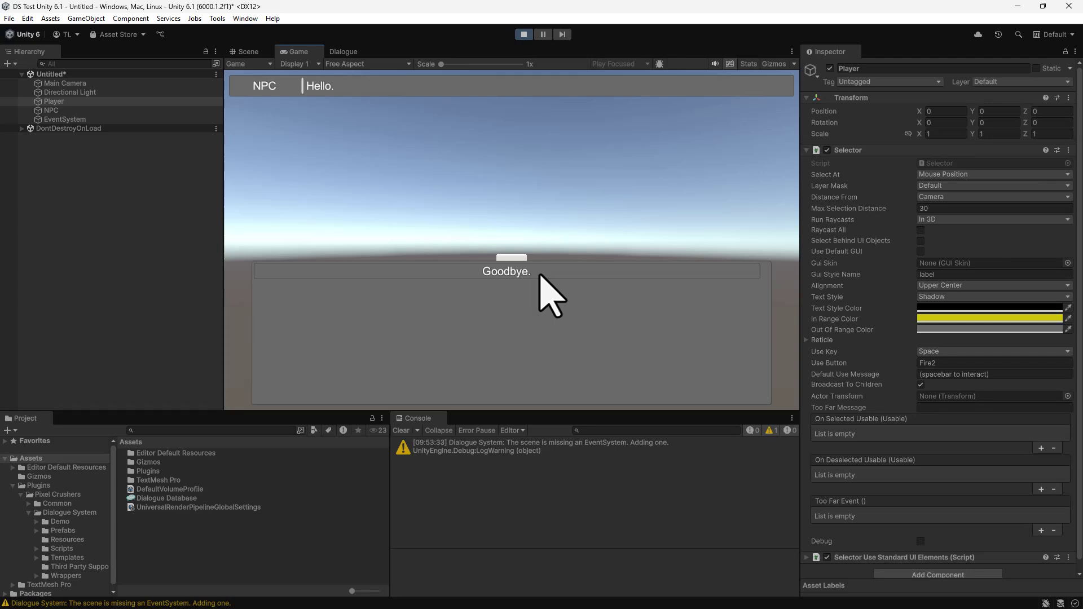
pyautogui.click(540, 277)
pyautogui.click(524, 35)
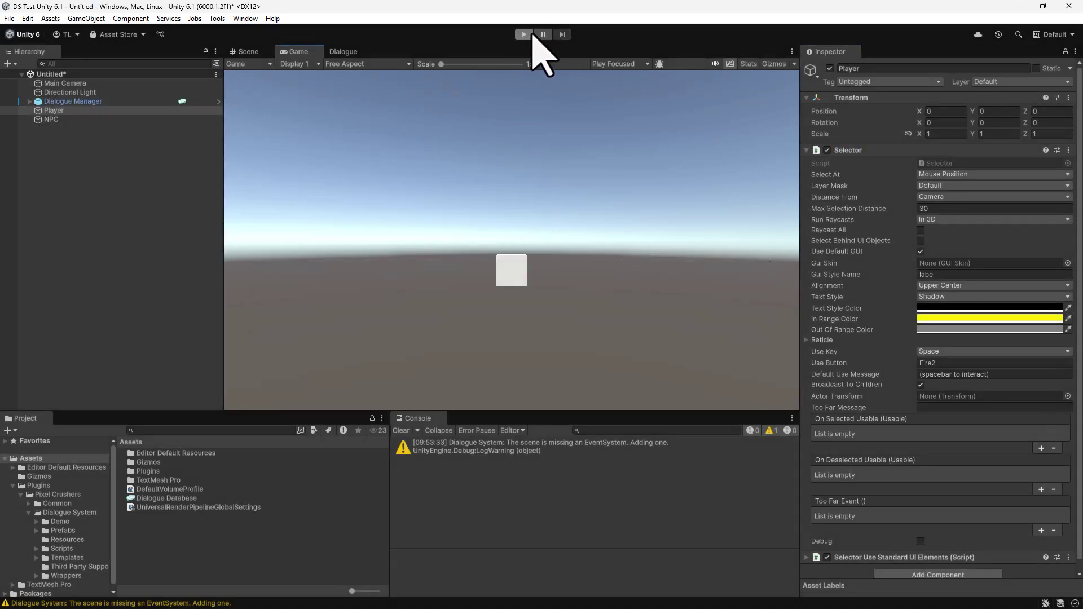
# Add Dialogue System Events to Player with On Conversation Start and End entries targeting the Selector
pyautogui.click(863, 151)
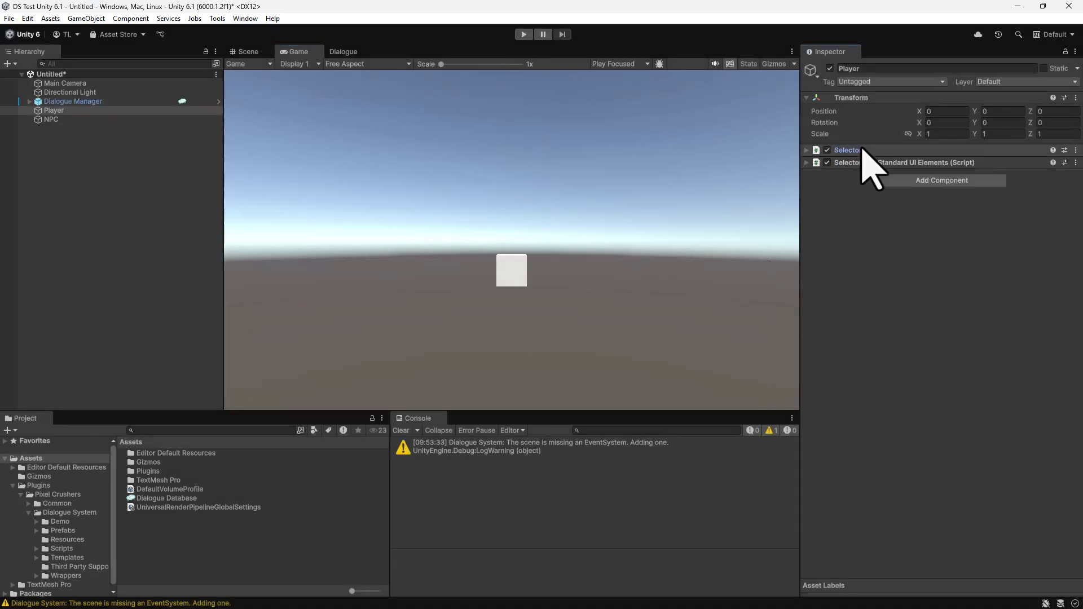
pyautogui.click(912, 182)
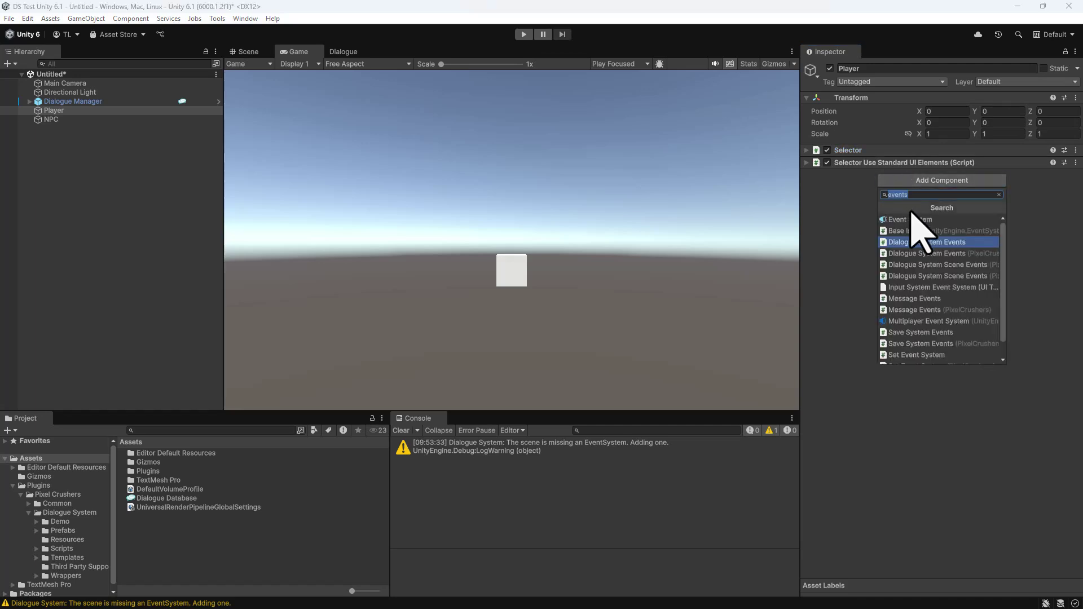
pyautogui.click(918, 242)
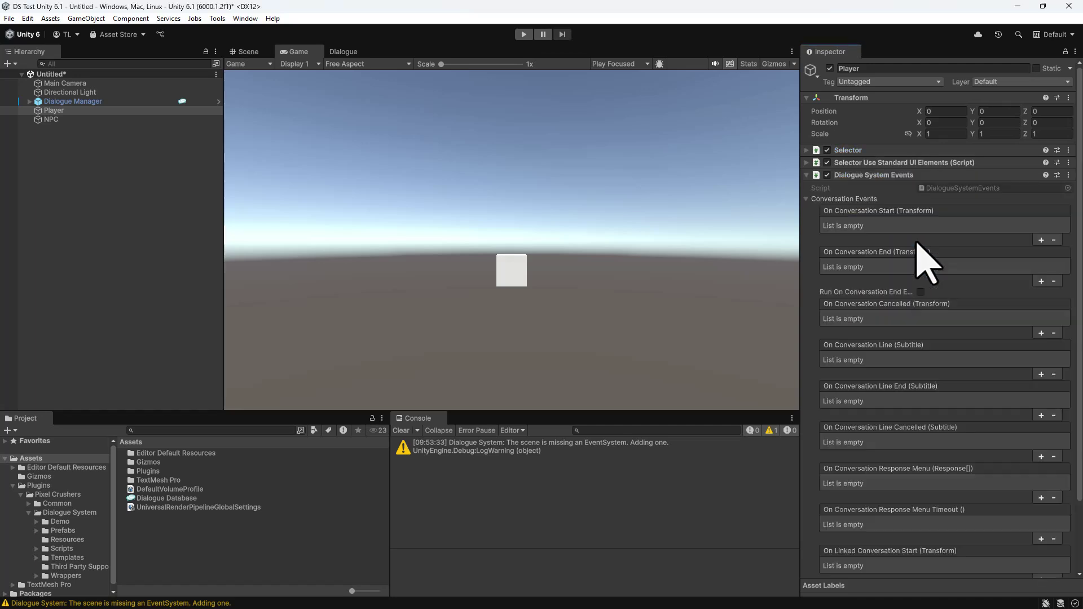
pyautogui.click(1042, 281)
pyautogui.click(1042, 241)
pyautogui.moveTo(849, 150); pyautogui.dragTo(877, 240)
# Make both events set Selector.enabled, ticked for Conversation End, then enter play mode
pyautogui.click(921, 226)
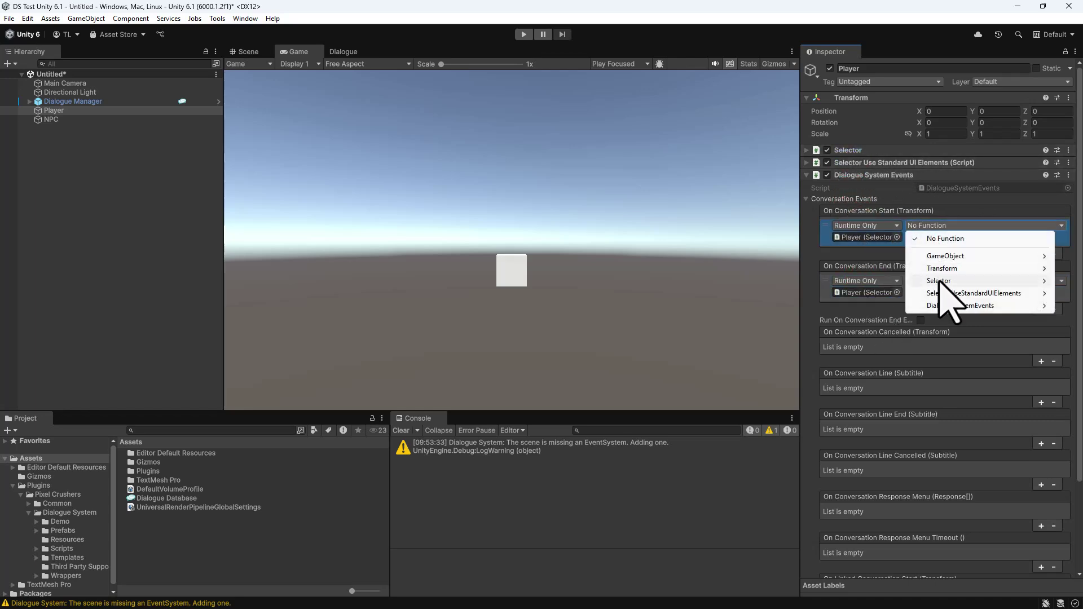
pyautogui.moveTo(939, 280)
pyautogui.click(803, 319)
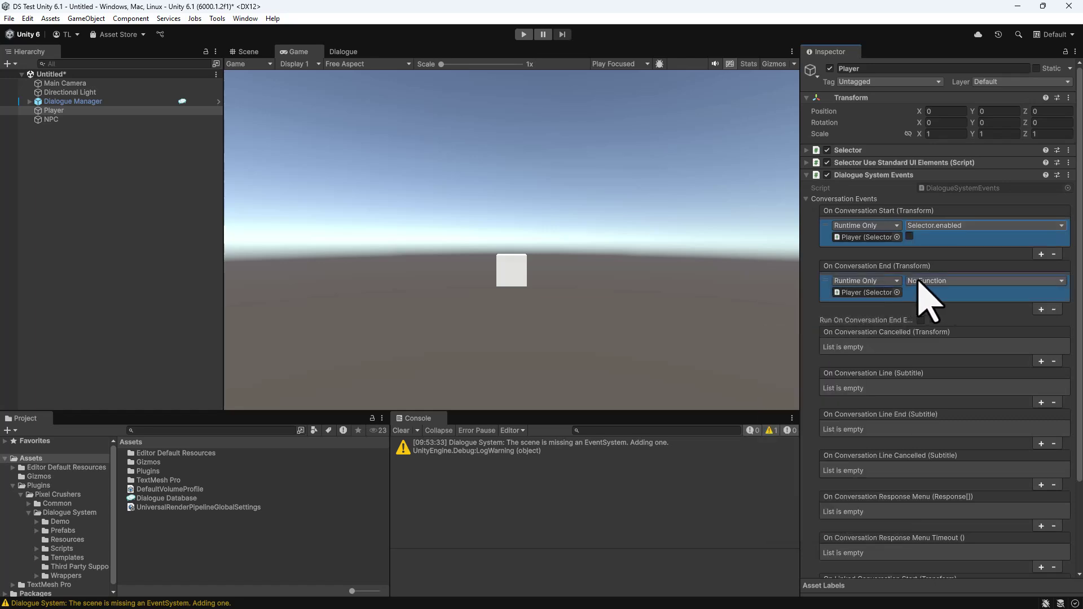
pyautogui.click(936, 281)
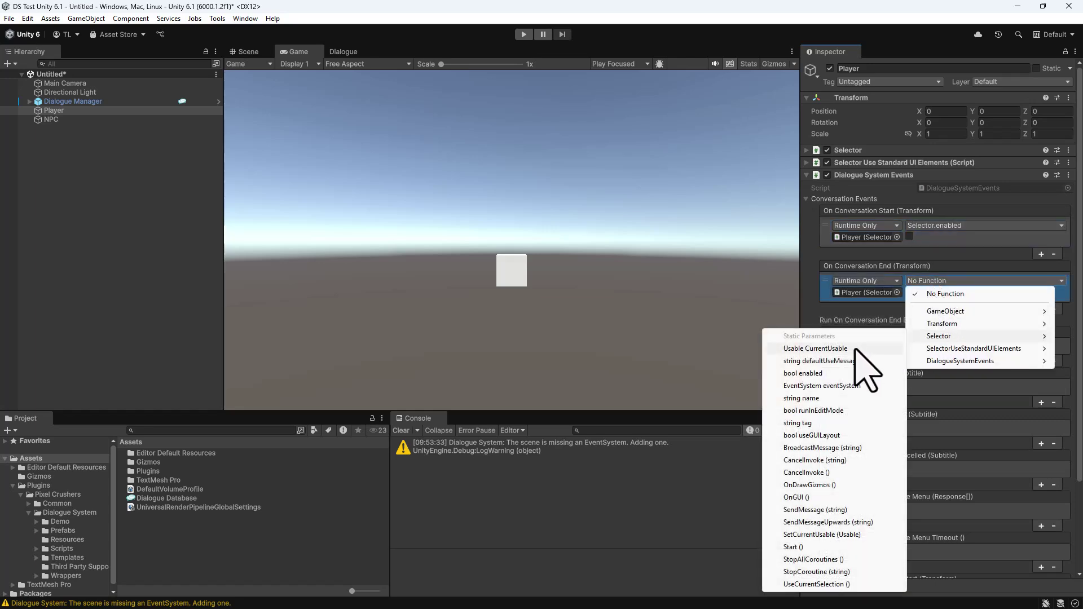
pyautogui.click(812, 374)
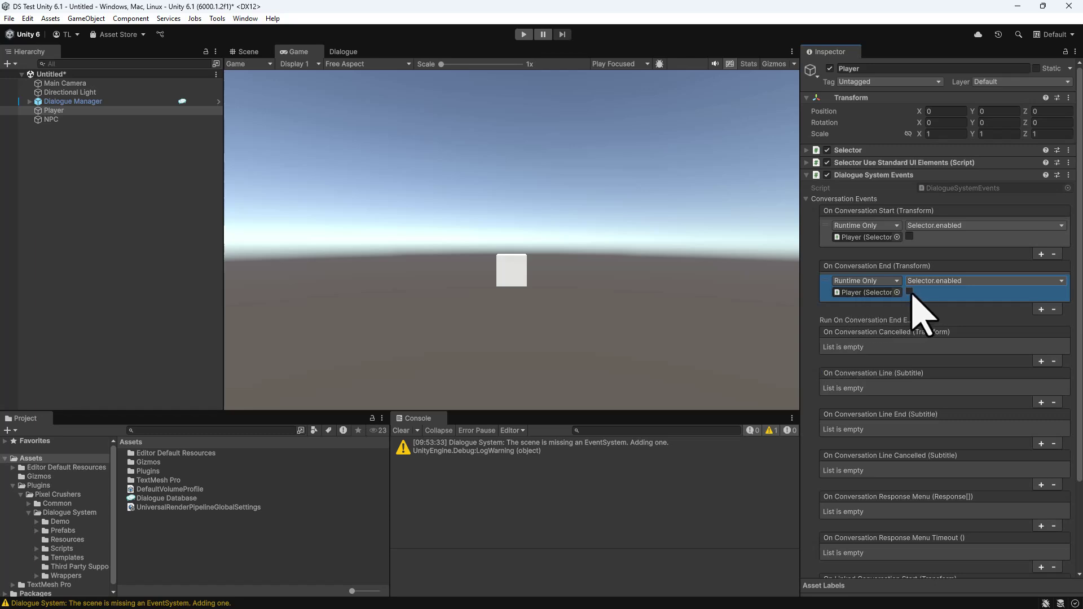
pyautogui.click(910, 292)
pyautogui.click(524, 34)
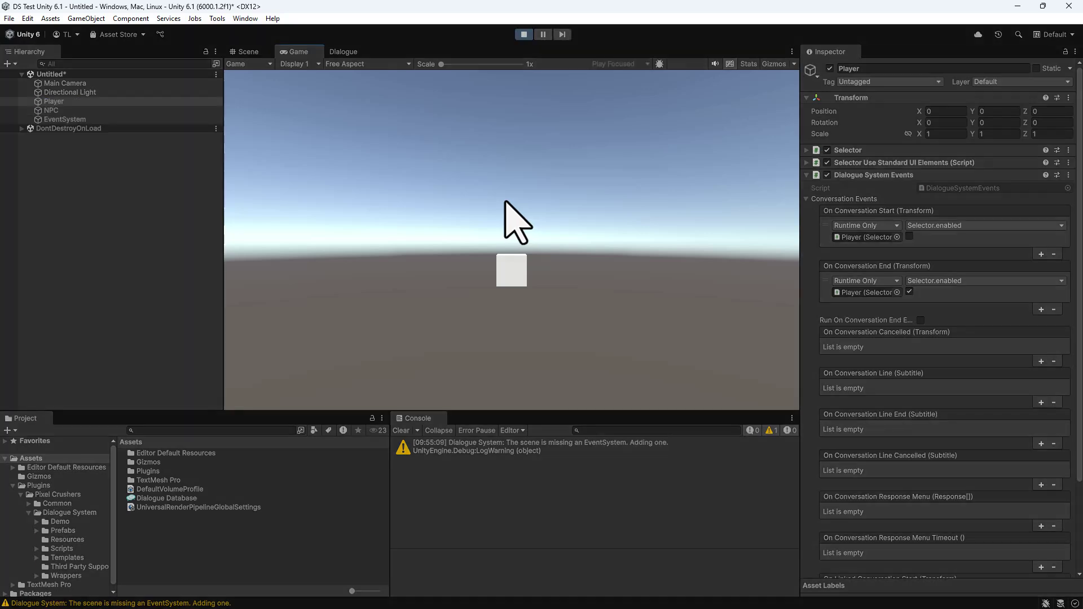
# Retest the NPC: start the Hello conversation with Space, reply Goodbye., and exit play mode
pyautogui.moveTo(509, 269)
pyautogui.press('space')
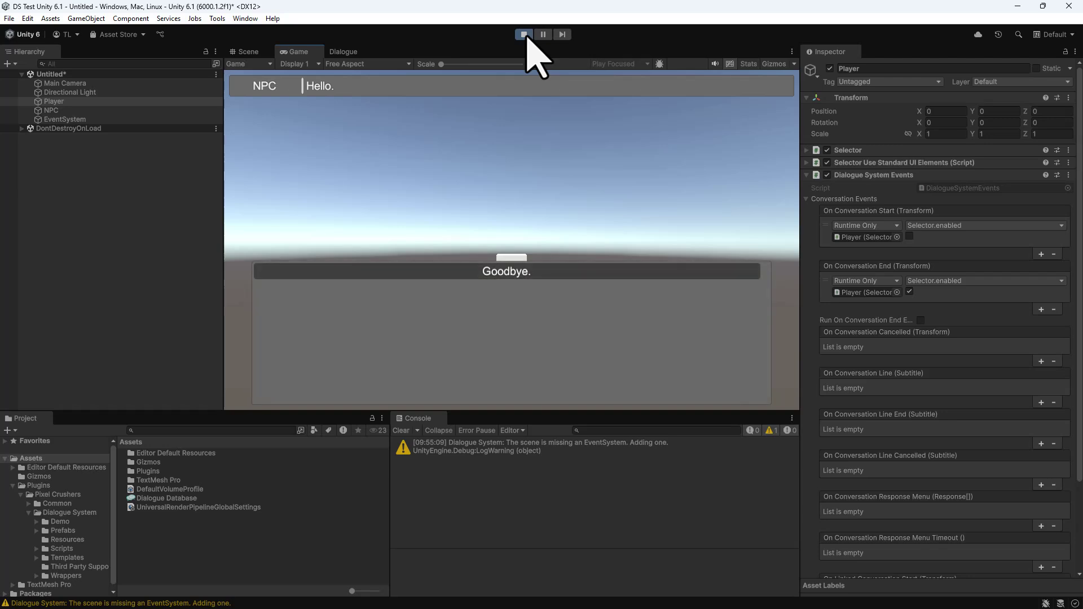
pyautogui.click(538, 276)
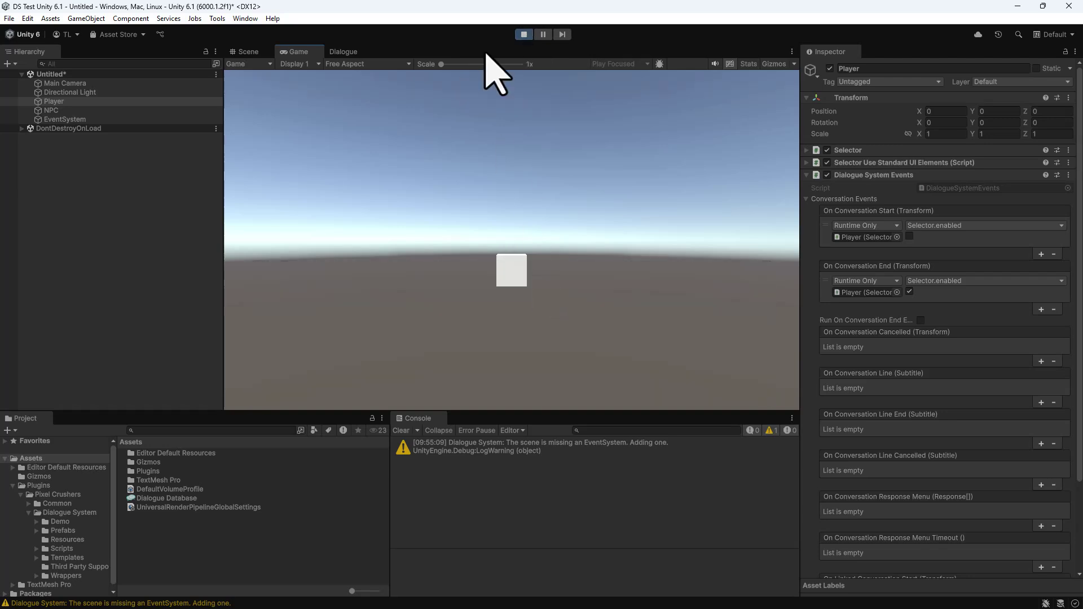
pyautogui.click(525, 36)
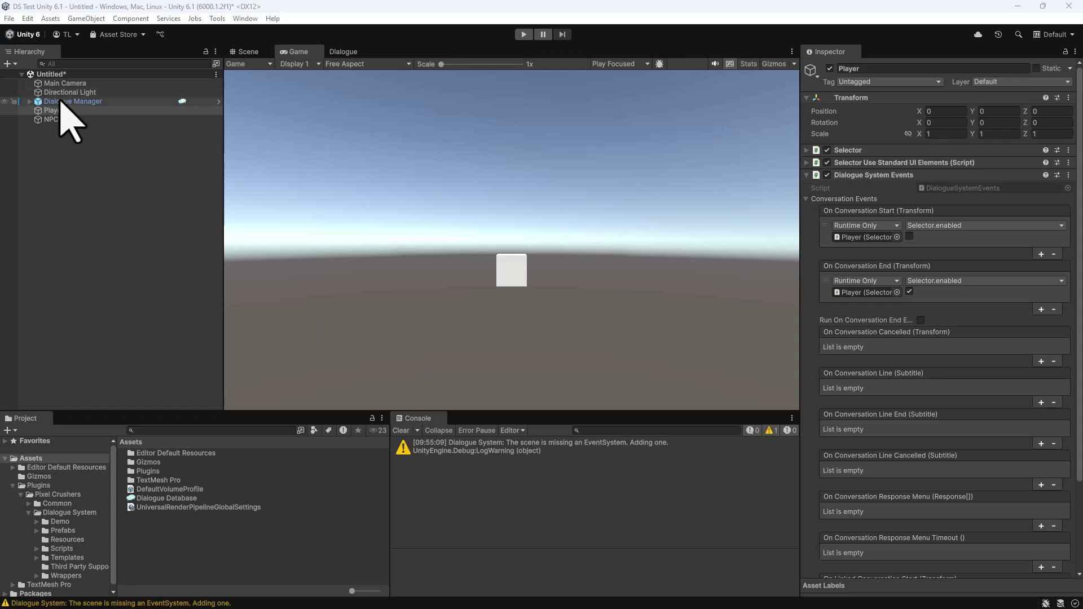
# Drag Dialogue Manager into Assets and save it as a Prefab Variant named Dialogue Manager Variant
pyautogui.moveTo(62, 101); pyautogui.dragTo(204, 537)
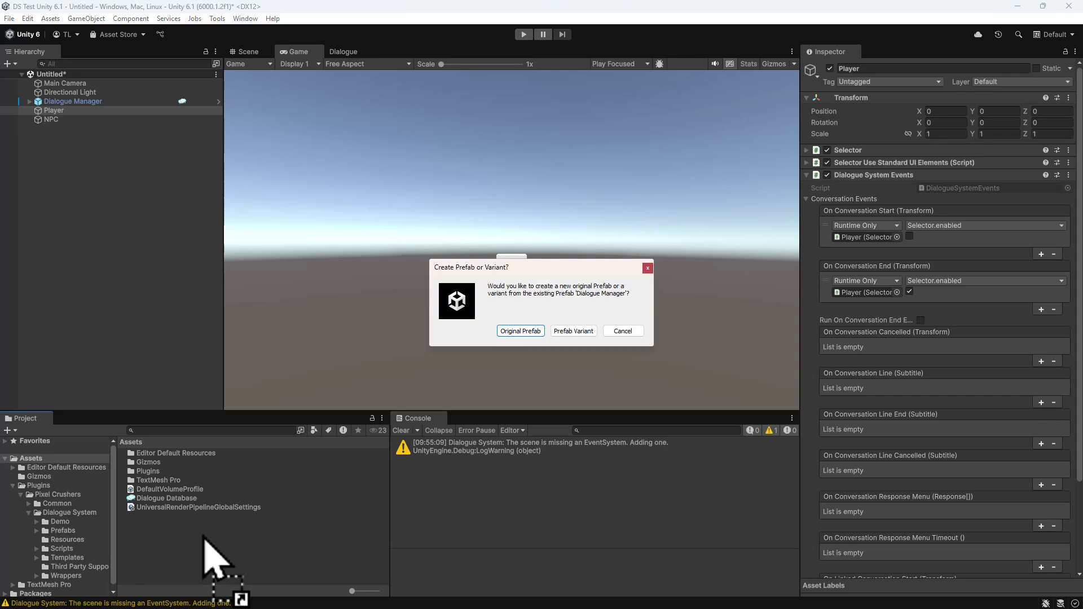
pyautogui.click(567, 331)
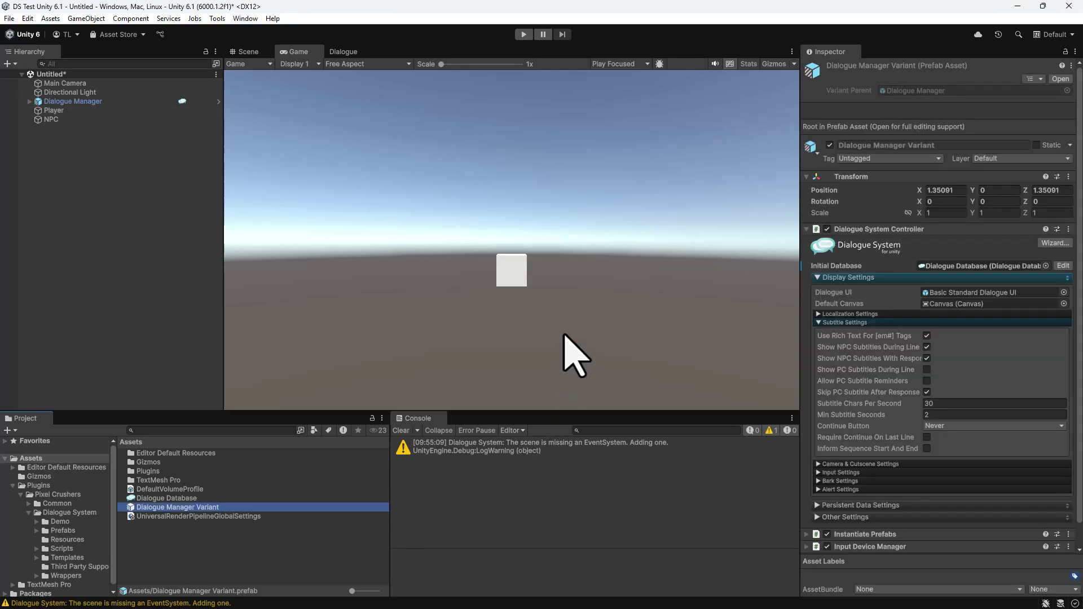